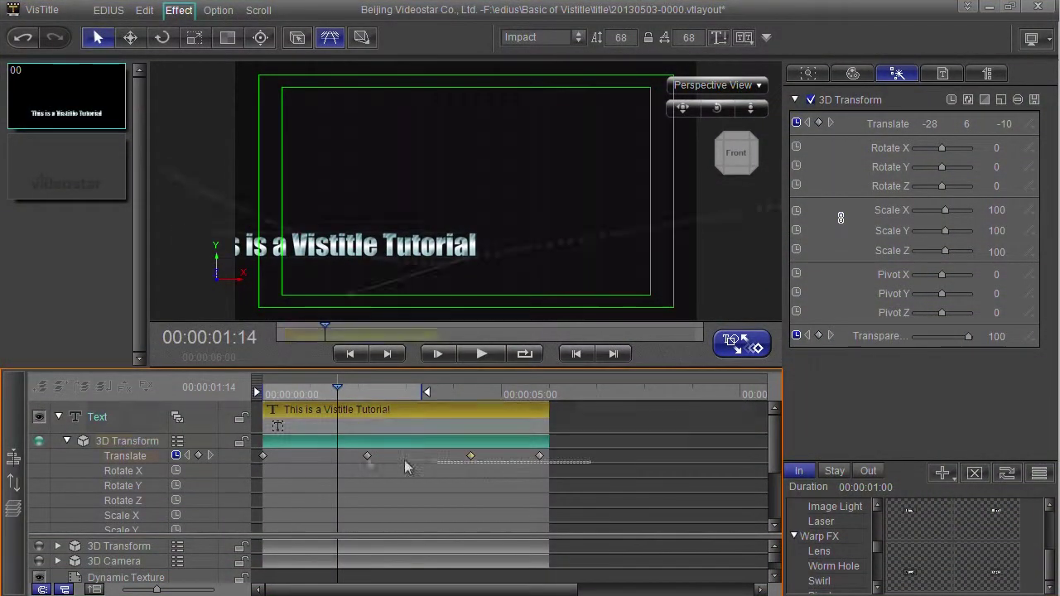
# - Delete the title's Translate keyframes and return the playhead to 00:00:00:00
pyautogui.press('Delete')
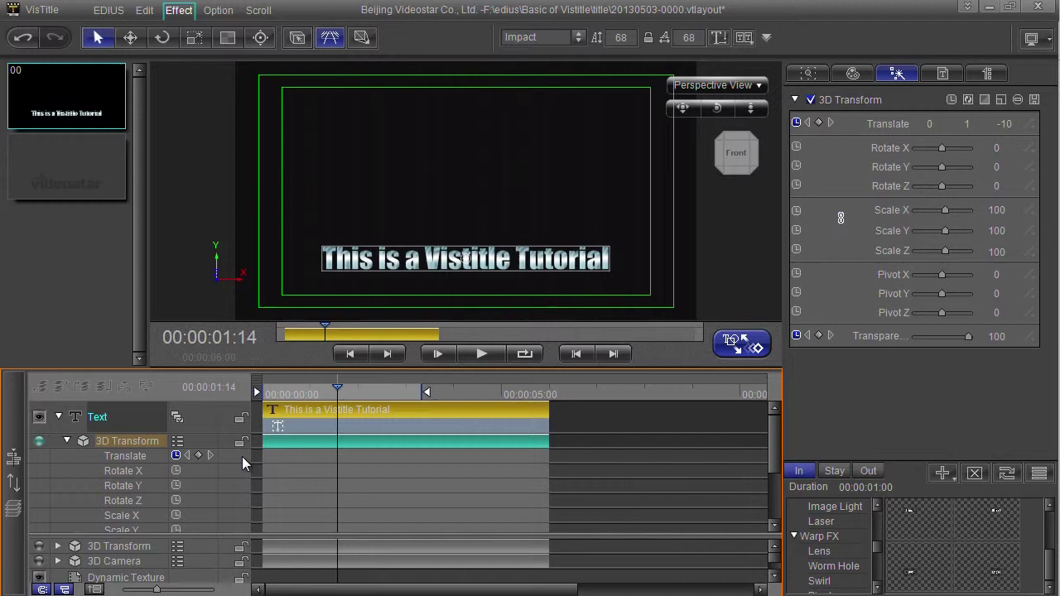
pyautogui.press('Home')
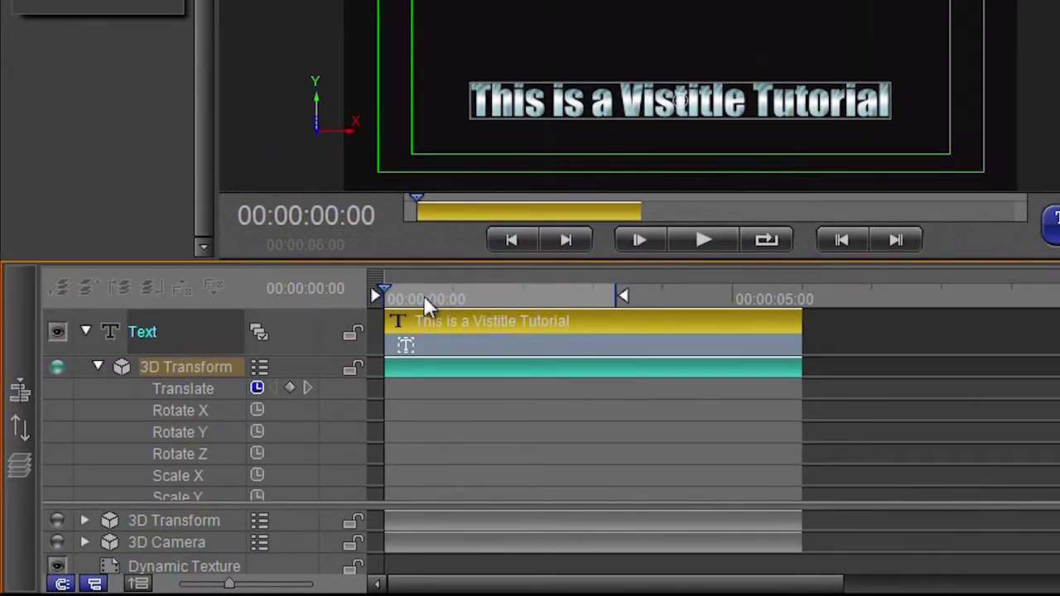
# - Add two new play areas to the text track, the third starting at 00:00:04:14
pyautogui.moveTo(423, 300); pyautogui.dragTo(536, 331)
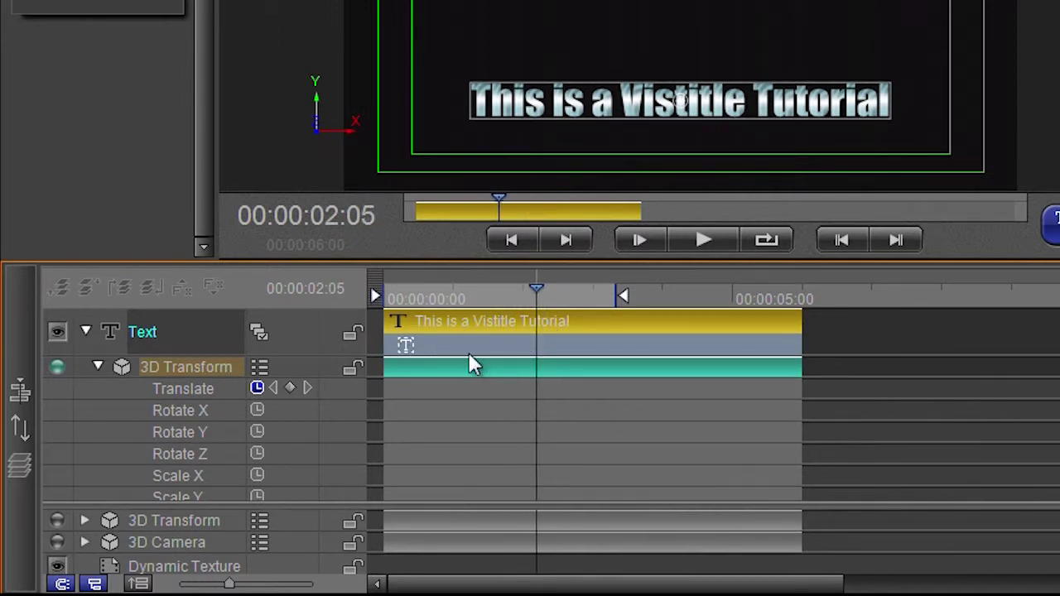
pyautogui.rightClick(470, 356)
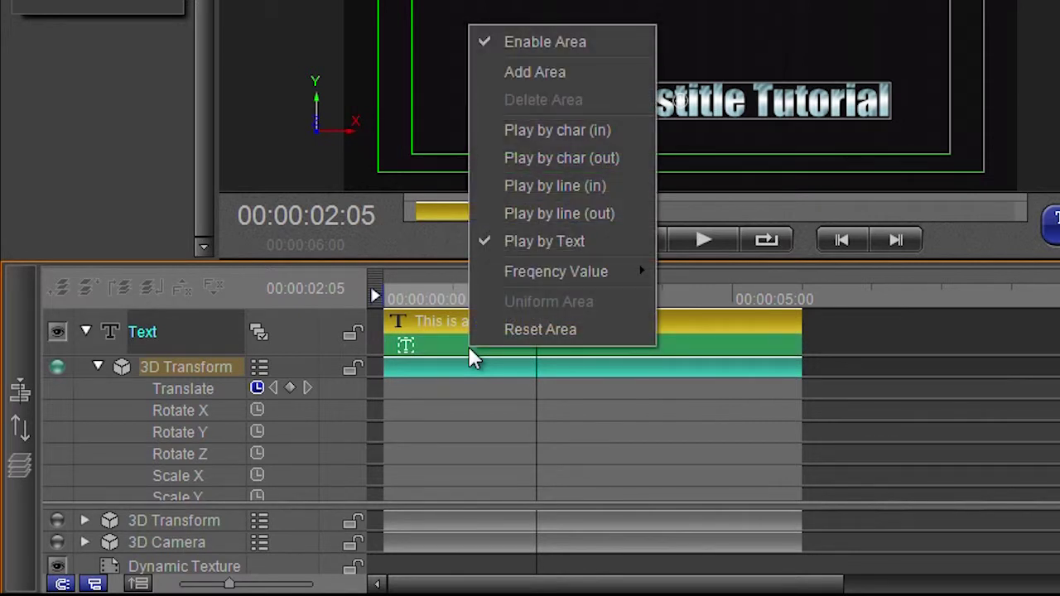
pyautogui.click(517, 72)
pyautogui.moveTo(536, 295); pyautogui.dragTo(705, 290)
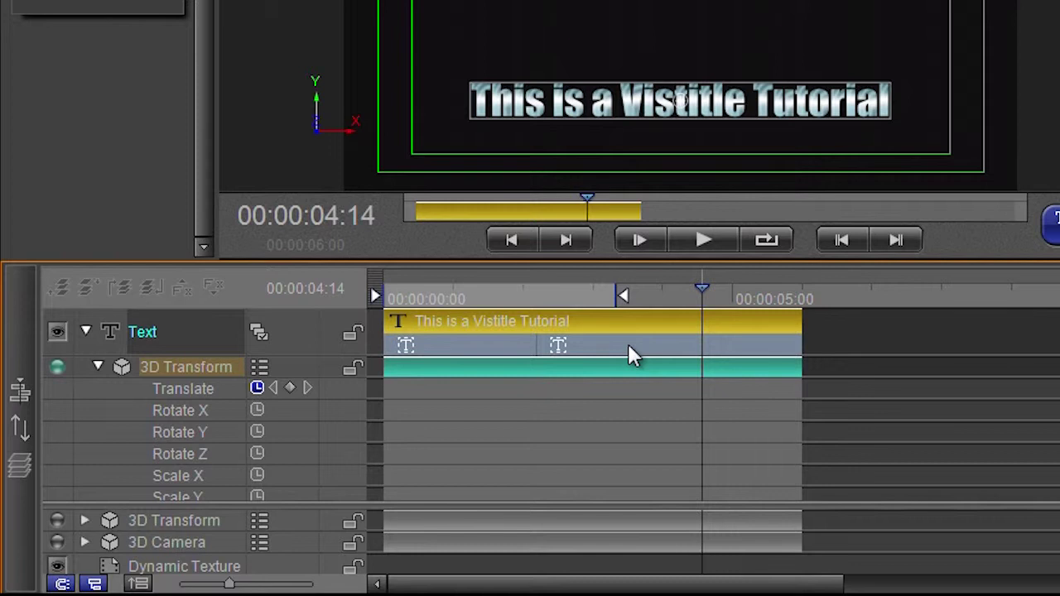
pyautogui.rightClick(628, 345)
pyautogui.click(690, 69)
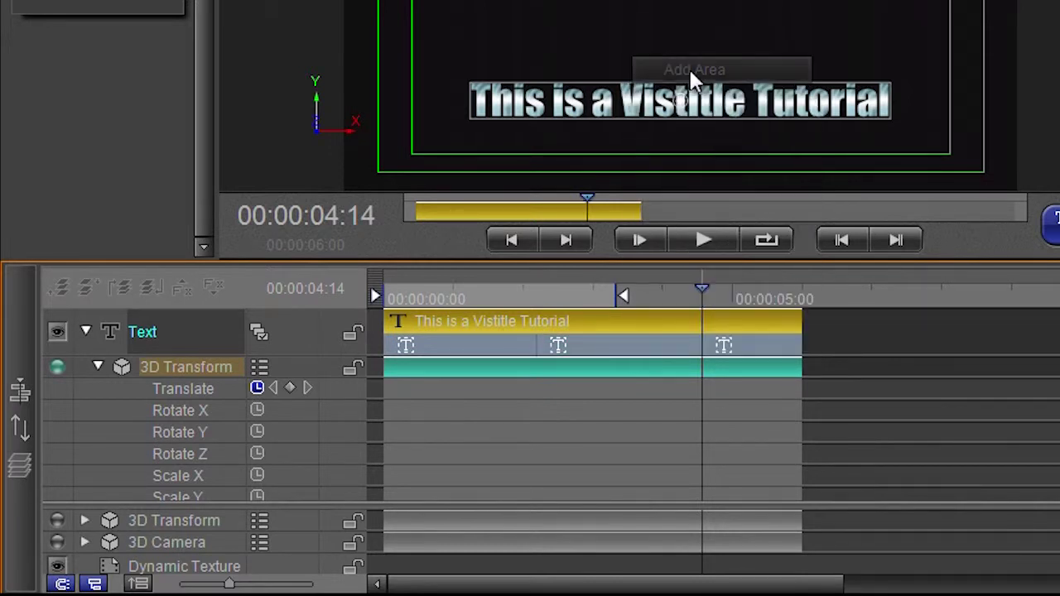
# - Shift the second area's start and move the third area's start to 00:00:04:04
pyautogui.moveTo(705, 300); pyautogui.dragTo(675, 298)
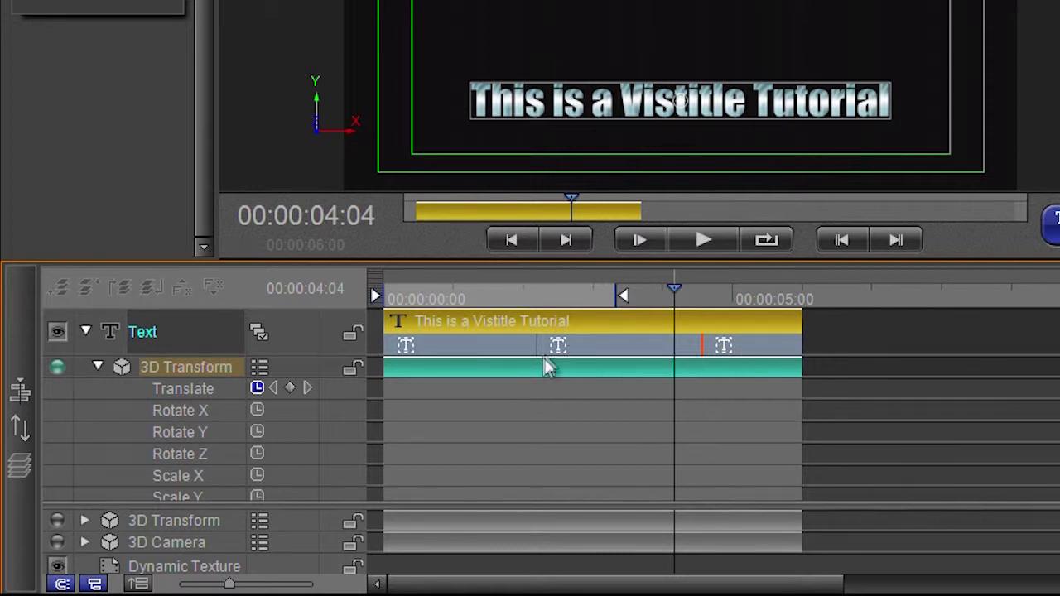
pyautogui.moveTo(539, 347); pyautogui.dragTo(531, 348)
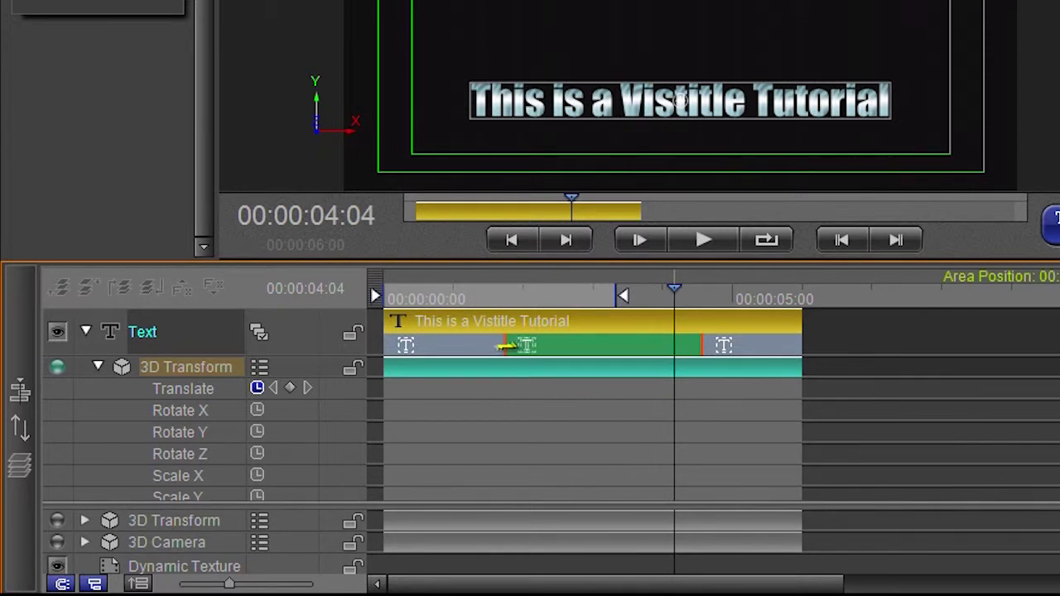
pyautogui.moveTo(703, 345); pyautogui.dragTo(692, 346)
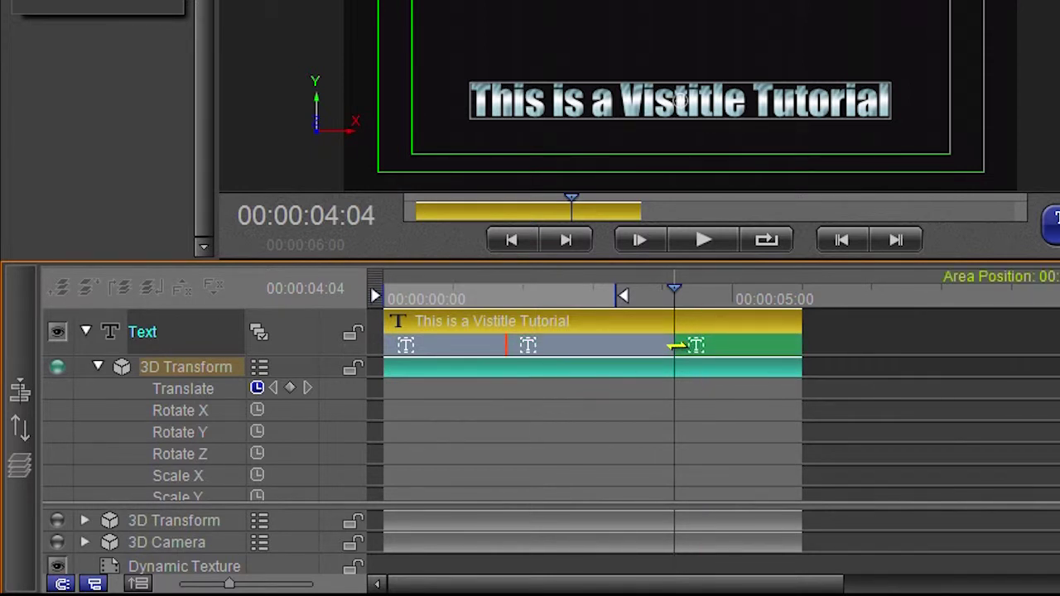
pyautogui.moveTo(504, 346); pyautogui.dragTo(521, 344)
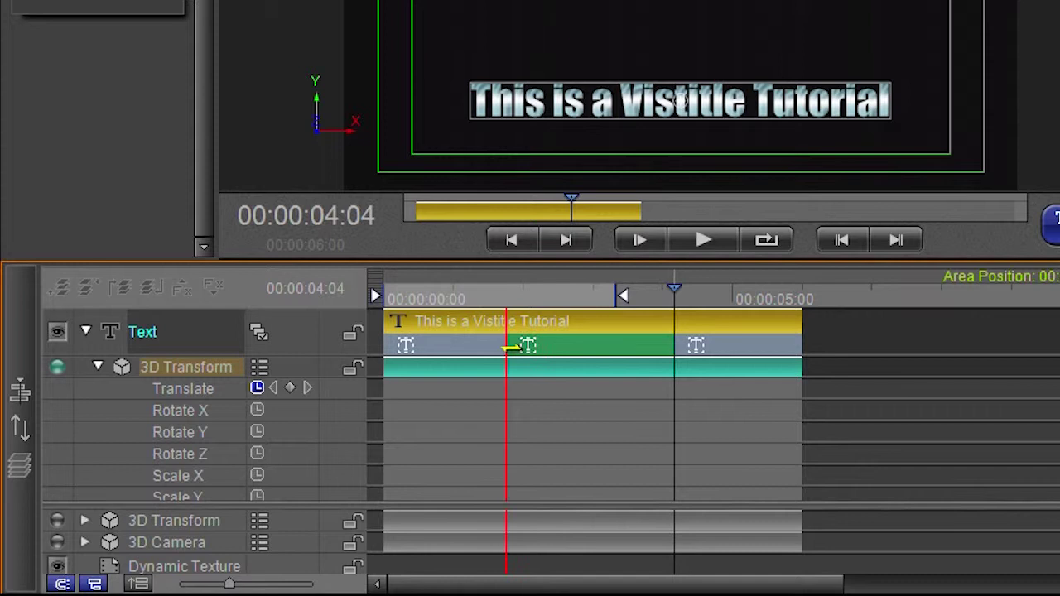
# - Add Translate keyframes at 00:00:00:00 and 00:00:01:19
pyautogui.click(701, 242)
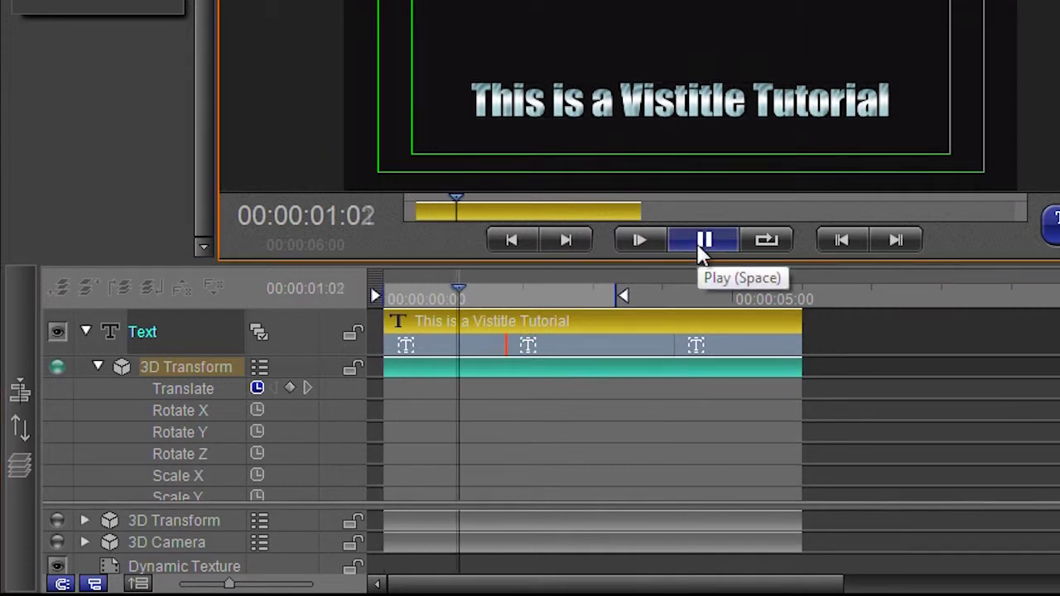
pyautogui.click(703, 242)
pyautogui.moveTo(566, 298); pyautogui.dragTo(368, 303)
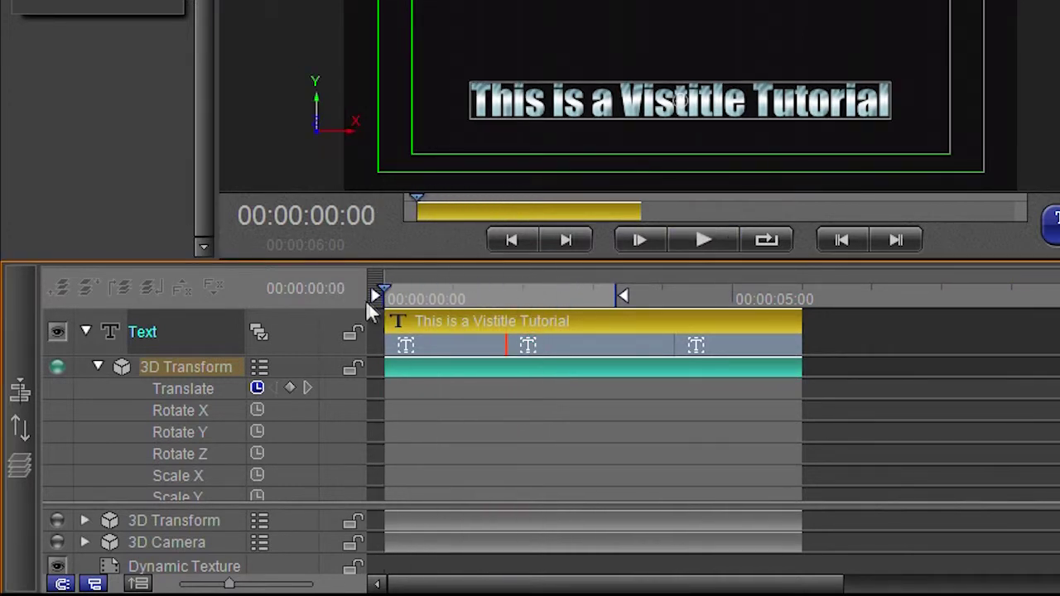
pyautogui.click(289, 388)
pyautogui.click(505, 292)
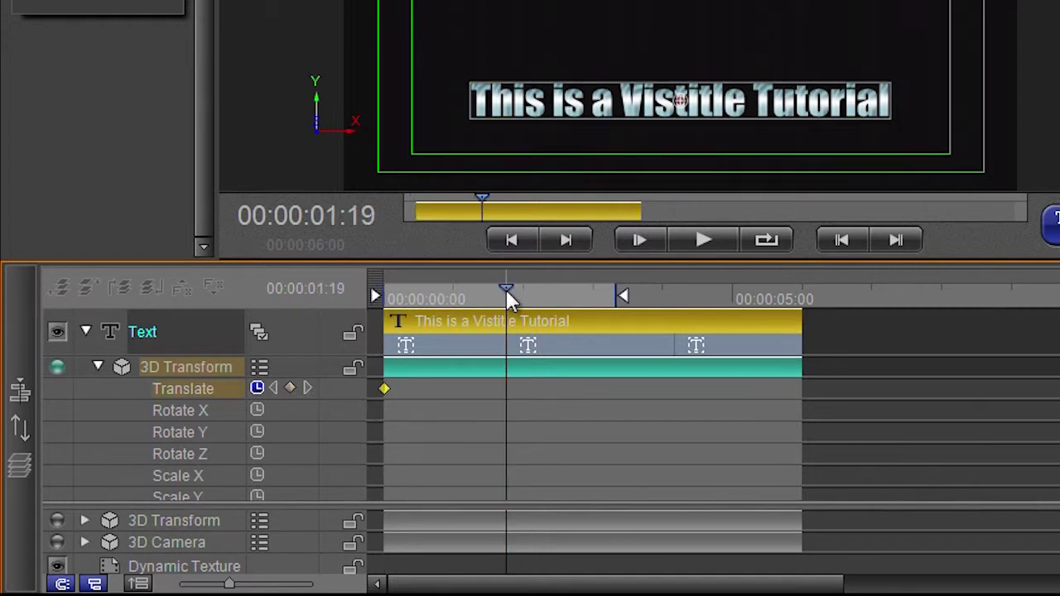
pyautogui.click(290, 388)
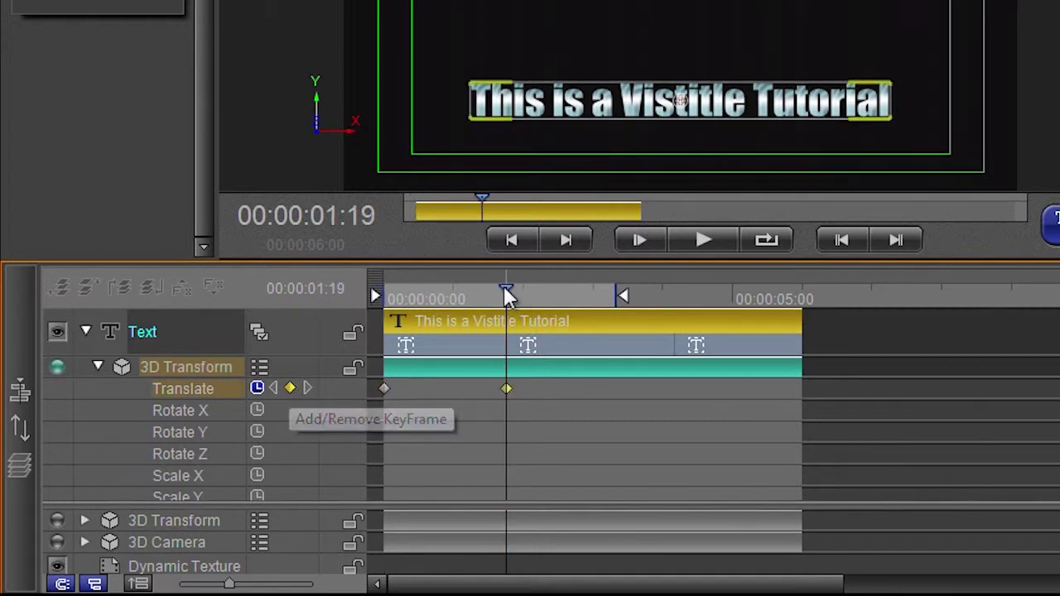
# - At the first keyframe, move the title off-screen to the upper left and preview the fly-in
pyautogui.moveTo(506, 289); pyautogui.dragTo(417, 293)
pyautogui.click(275, 388)
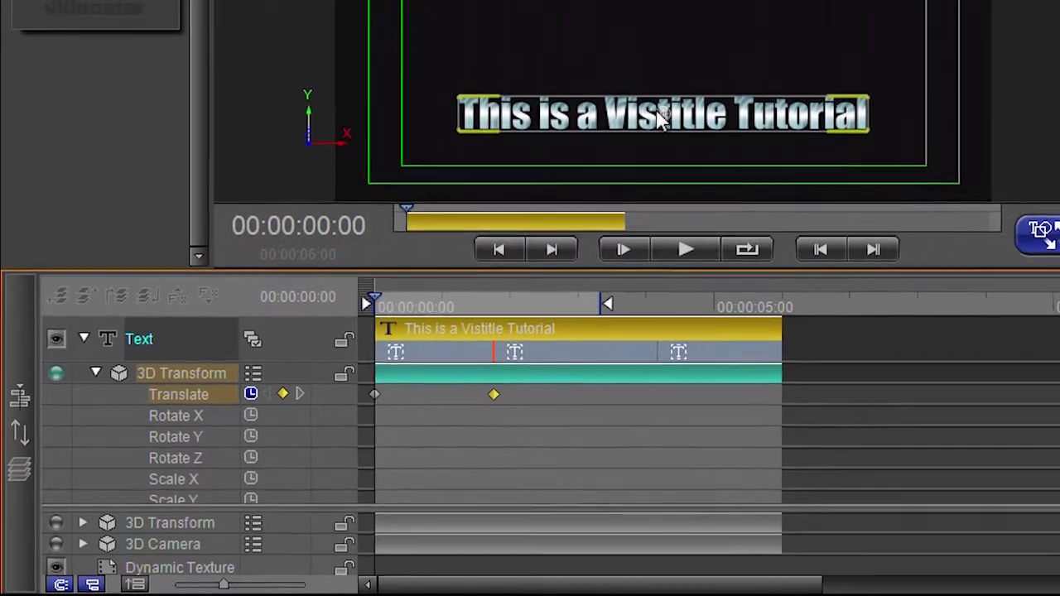
pyautogui.moveTo(563, 133); pyautogui.dragTo(133, 0)
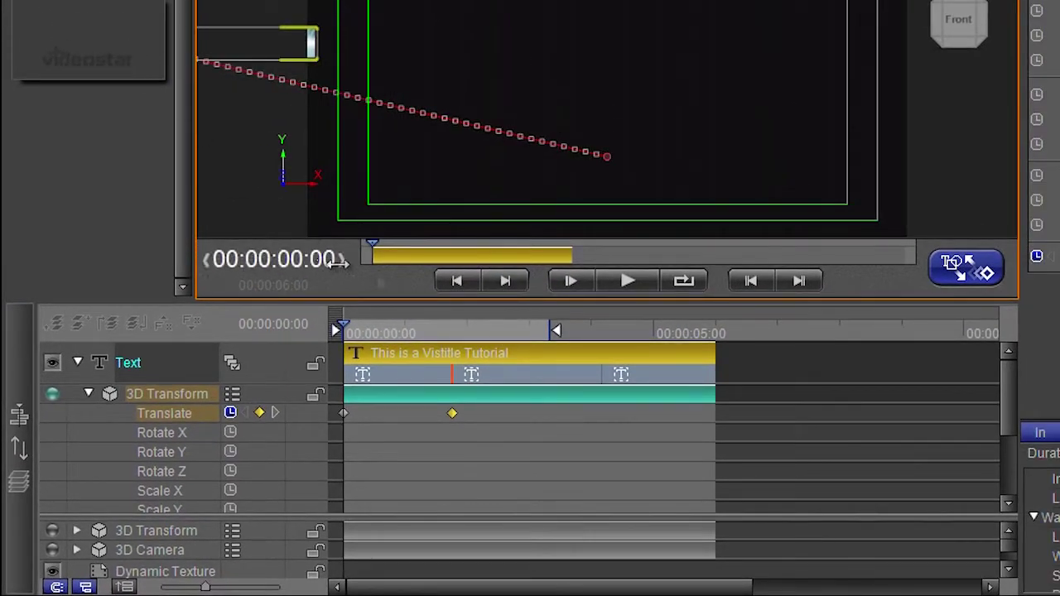
pyautogui.click(628, 282)
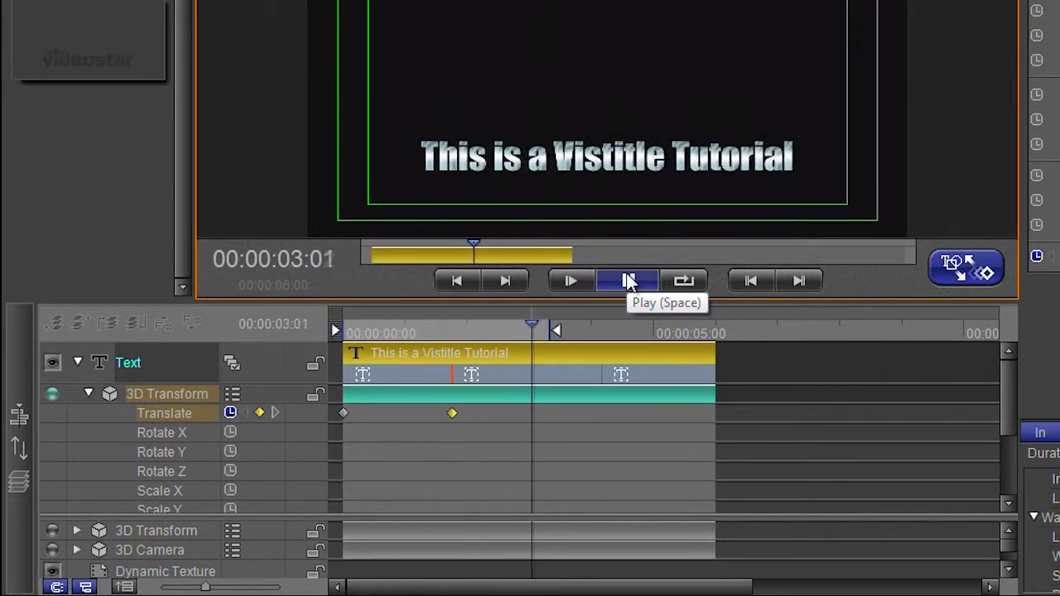
pyautogui.click(627, 282)
pyautogui.moveTo(585, 324); pyautogui.dragTo(717, 332)
# - Add a Translate keyframe at 00:00:04:07, then send the title off the top at 00:00:05:24
pyautogui.click(263, 412)
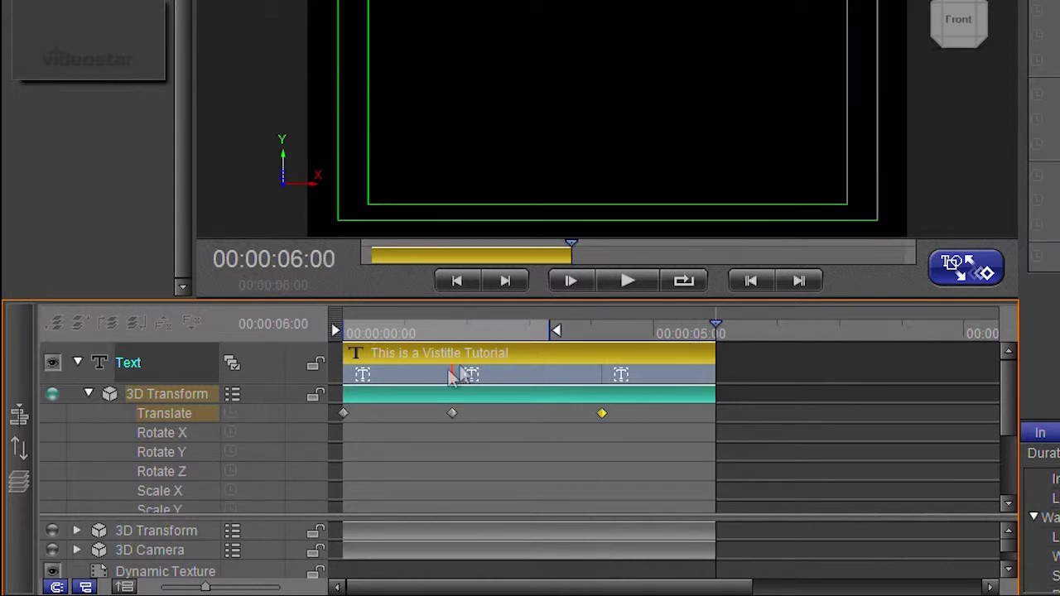
pyautogui.press('Left')
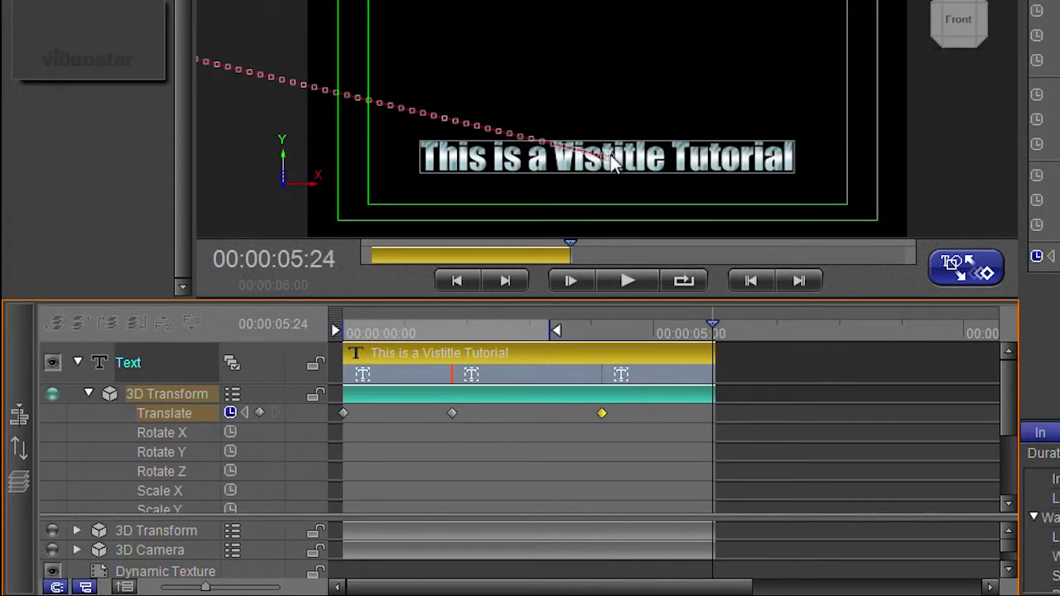
pyautogui.moveTo(611, 163); pyautogui.dragTo(637, 4)
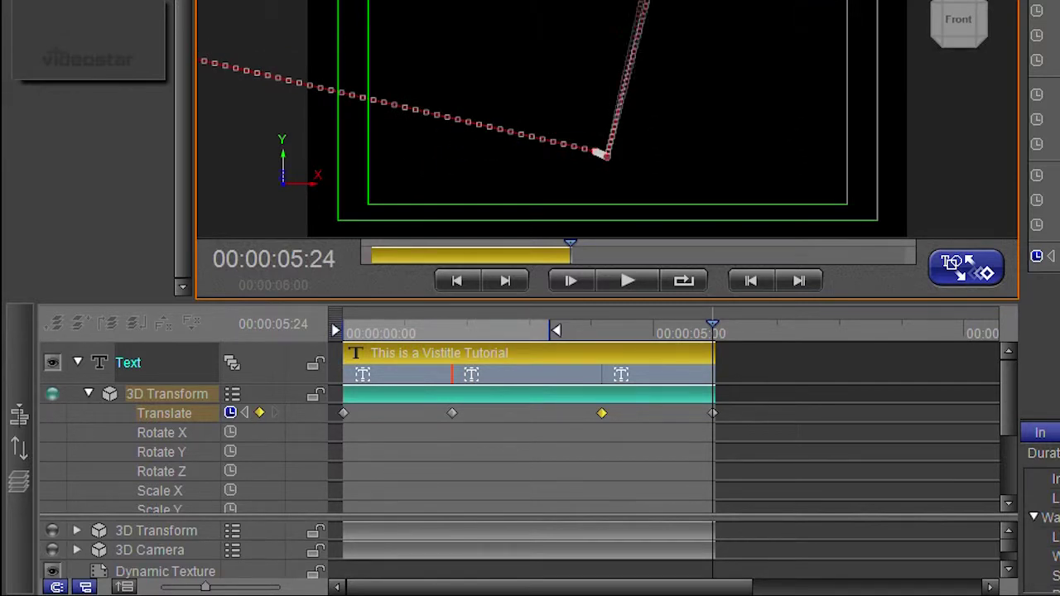
pyautogui.press('space')
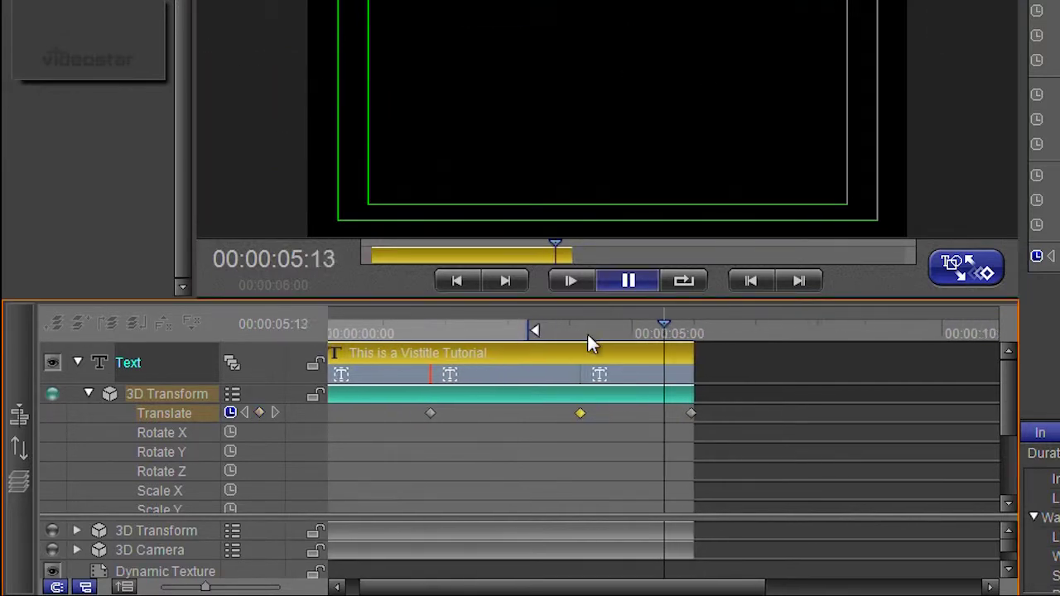
pyautogui.click(478, 330)
pyautogui.moveTo(479, 330); pyautogui.dragTo(395, 429)
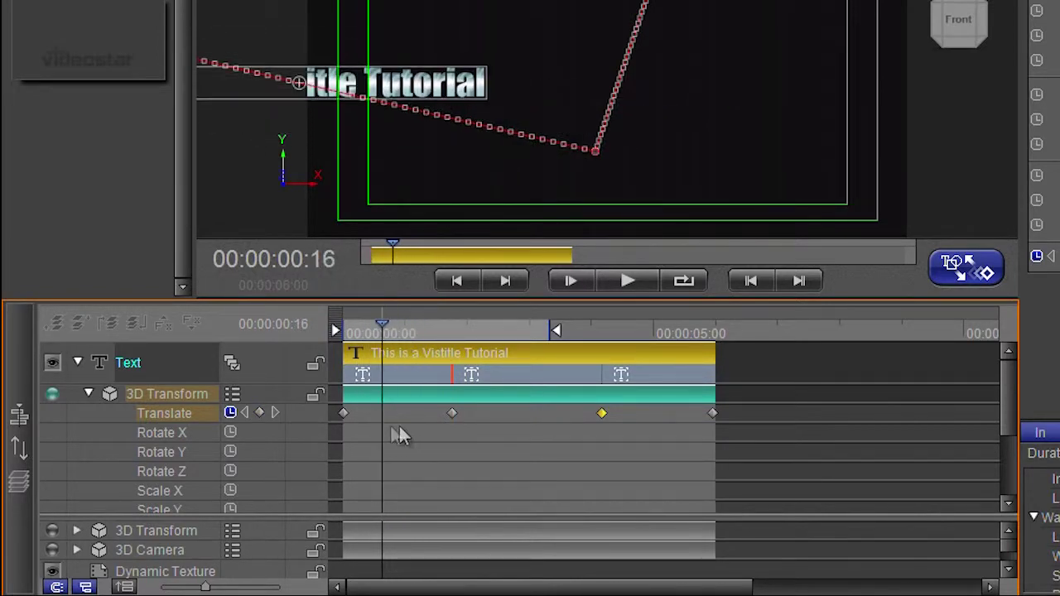
# - Set the first play area to Play by char (in) and preview it
pyautogui.rightClick(395, 371)
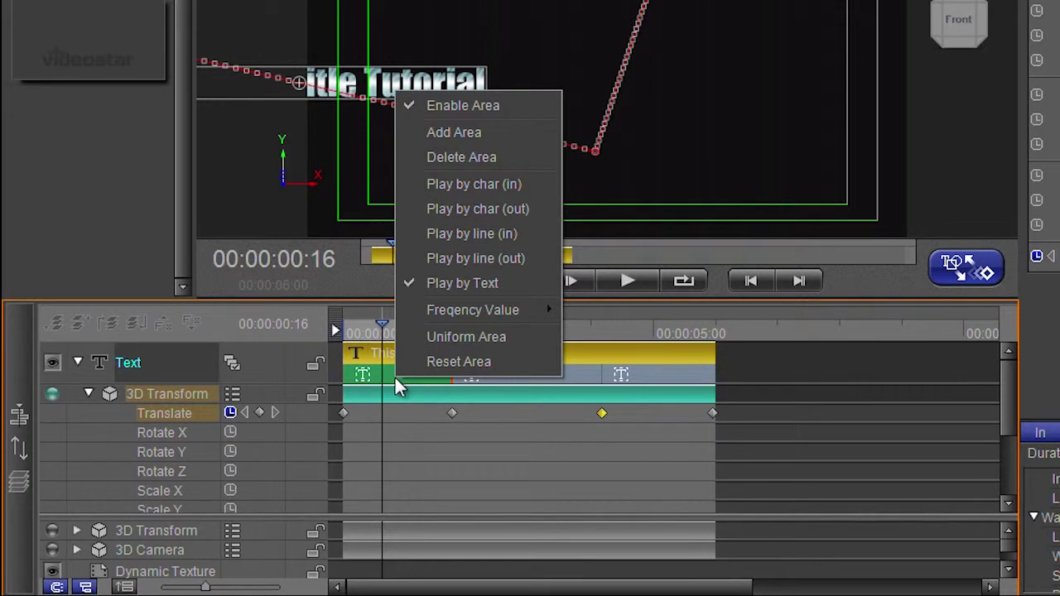
pyautogui.click(470, 185)
pyautogui.click(341, 329)
pyautogui.press('space')
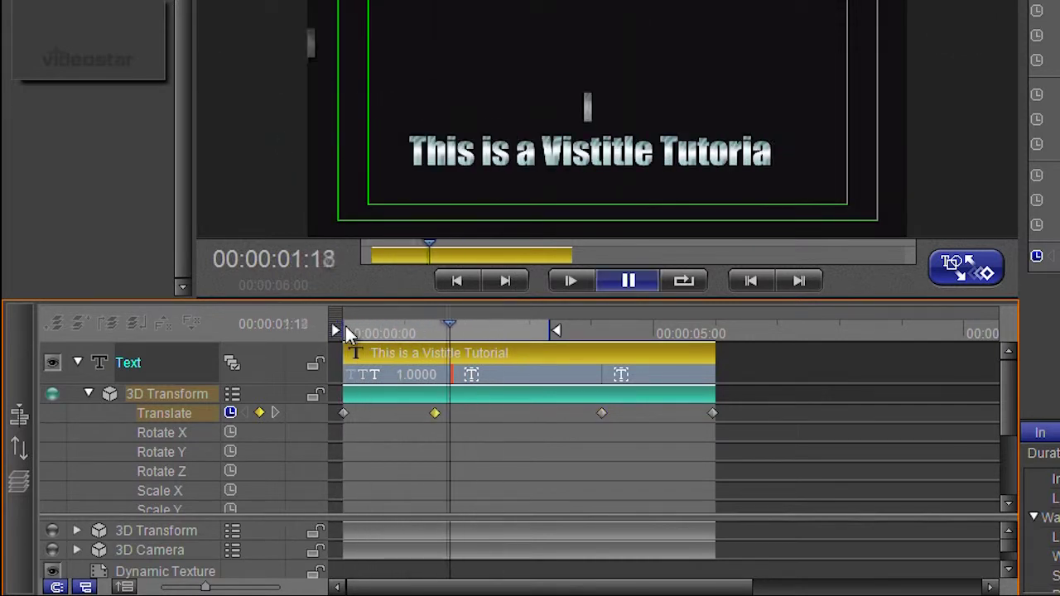
pyautogui.click(346, 329)
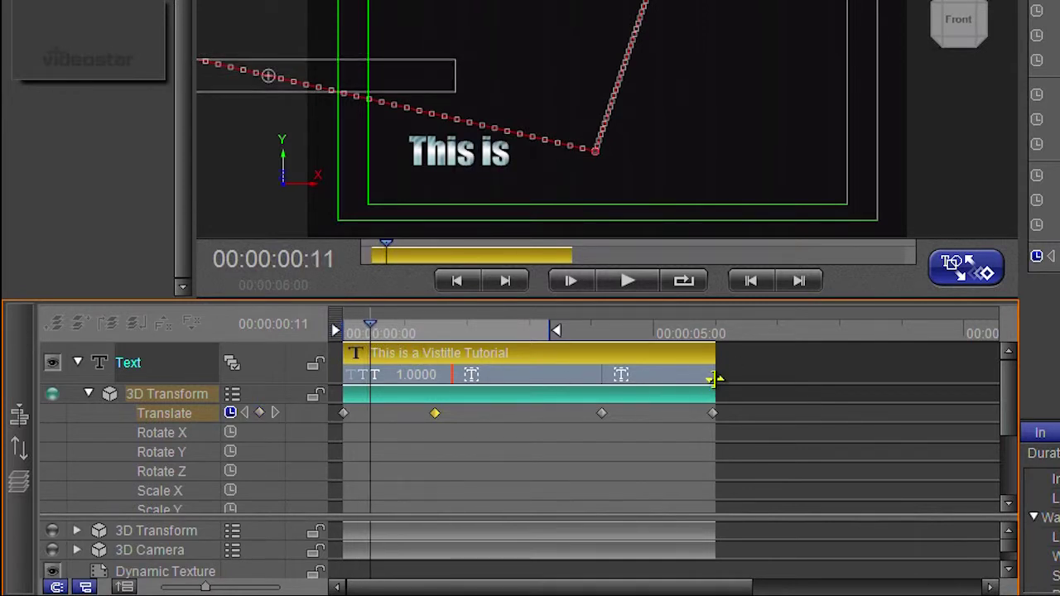
# - Lengthen the clip to 11 seconds and move the second area and Translate keyframe to 00:00:02:23
pyautogui.moveTo(714, 379); pyautogui.dragTo(1018, 382)
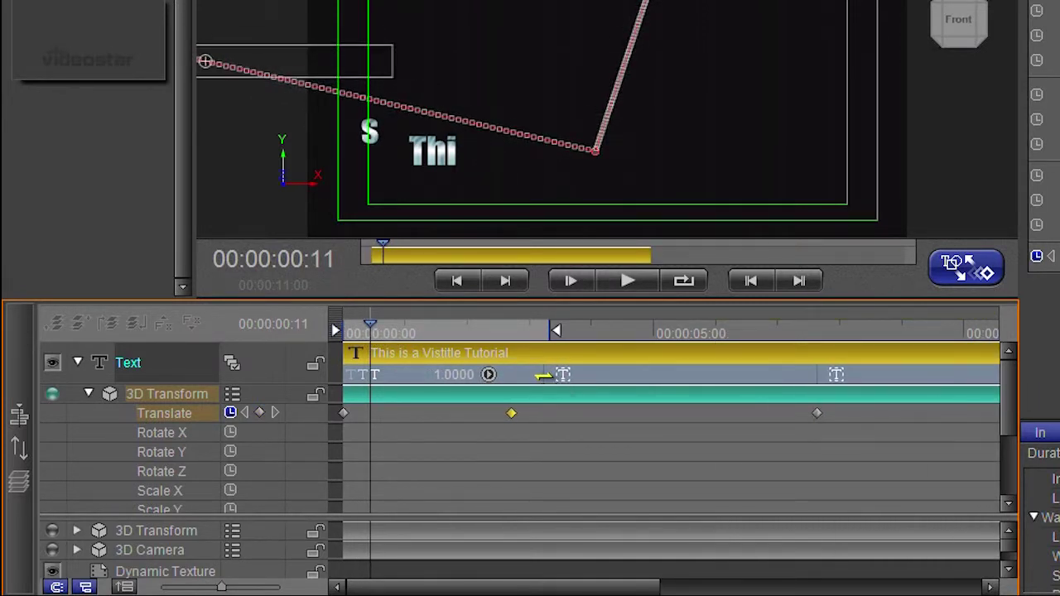
pyautogui.moveTo(542, 374); pyautogui.dragTo(614, 374)
pyautogui.moveTo(511, 413); pyautogui.dragTo(606, 413)
pyautogui.moveTo(383, 333); pyautogui.dragTo(342, 329)
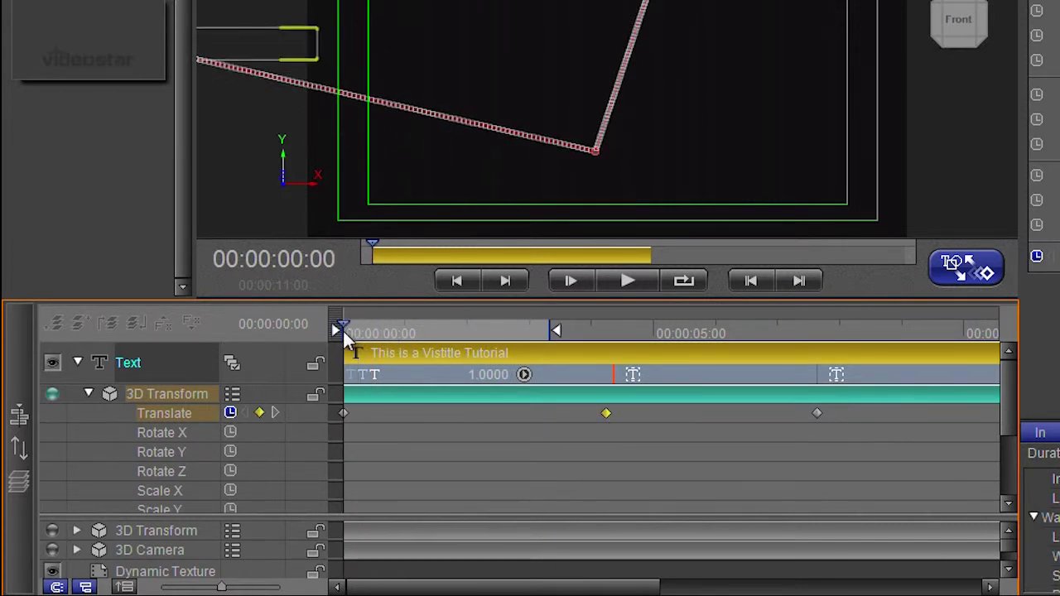
pyautogui.press('space')
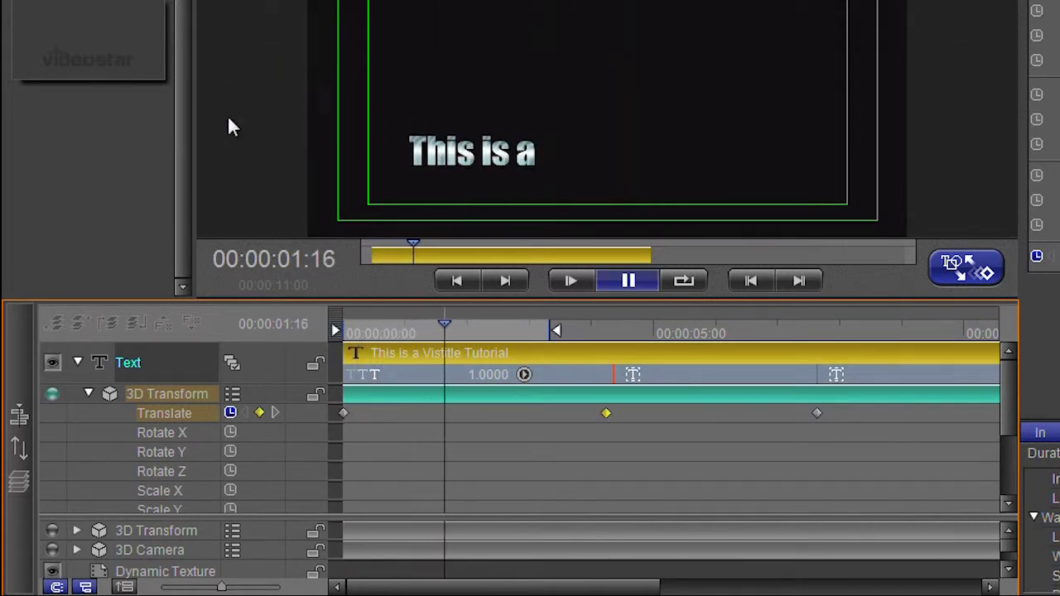
pyautogui.press('space')
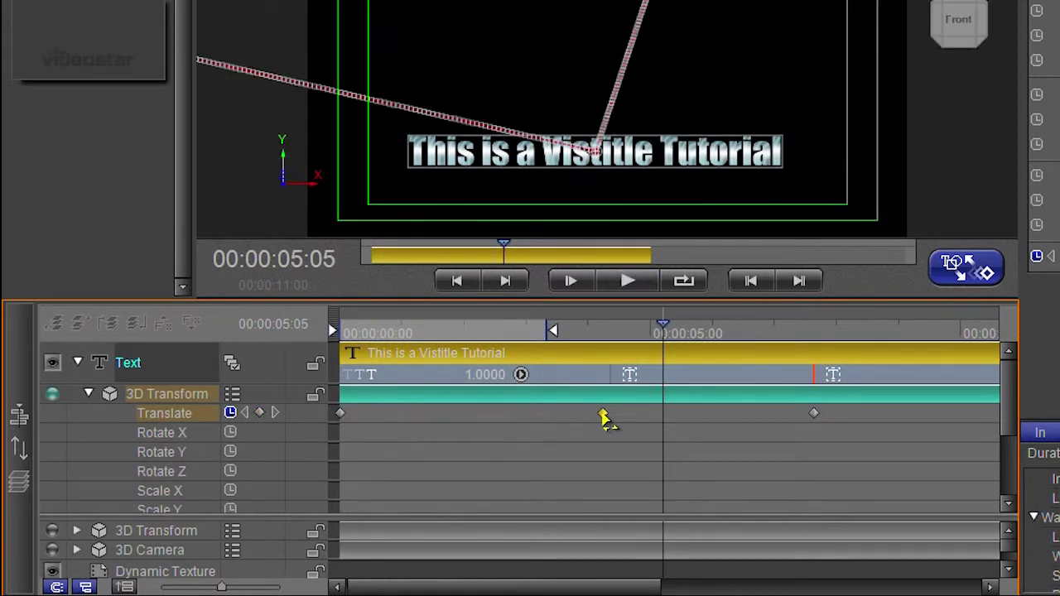
pyautogui.click(347, 330)
pyautogui.press('space')
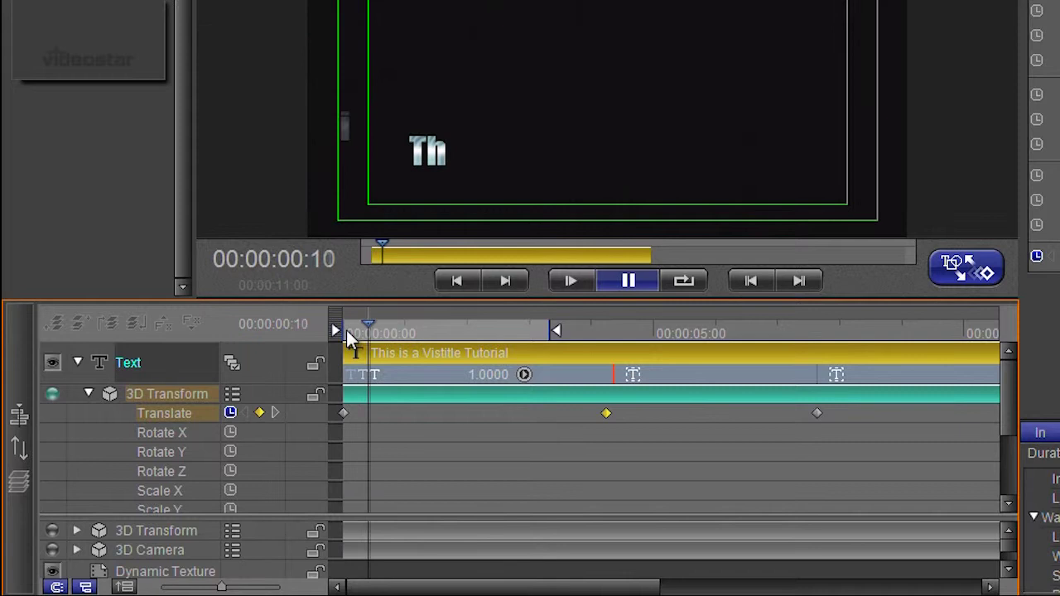
pyautogui.moveTo(362, 341); pyautogui.dragTo(717, 346)
pyautogui.click(337, 331)
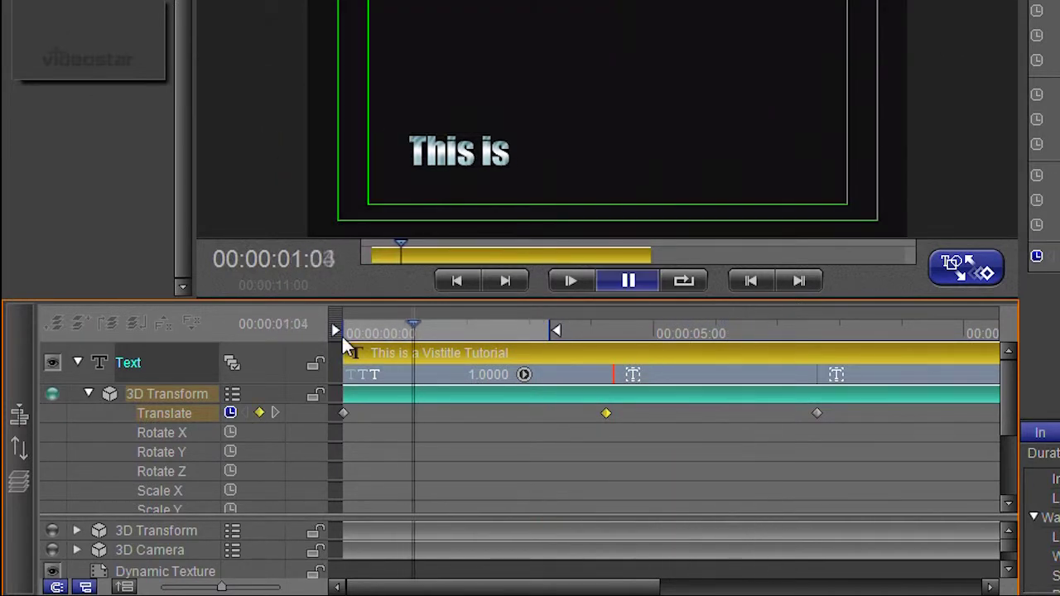
pyautogui.press('space')
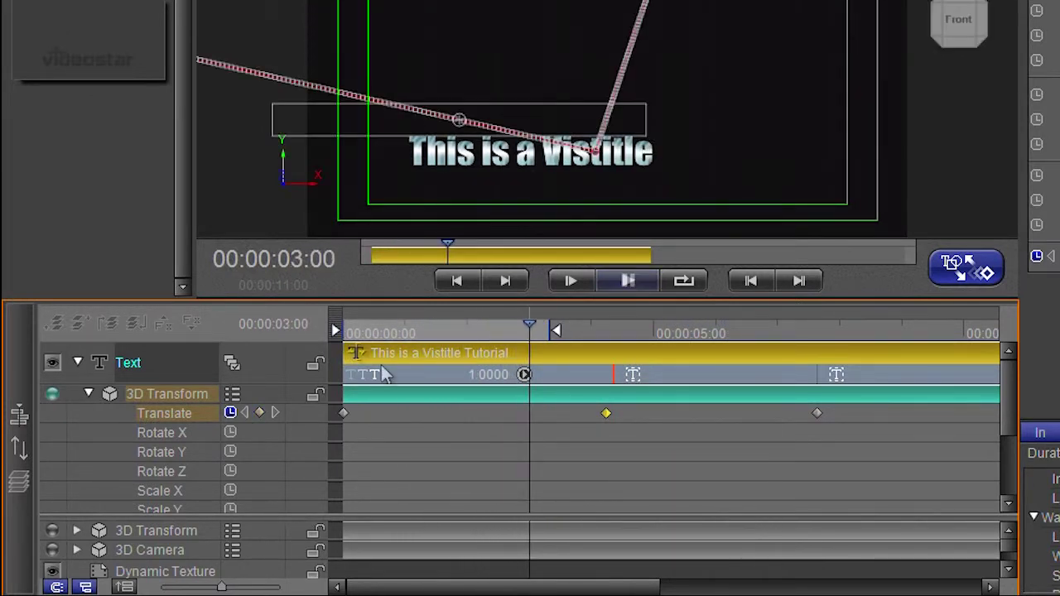
# - Set the last play area on the text track to Play by char (out)
pyautogui.rightClick(442, 375)
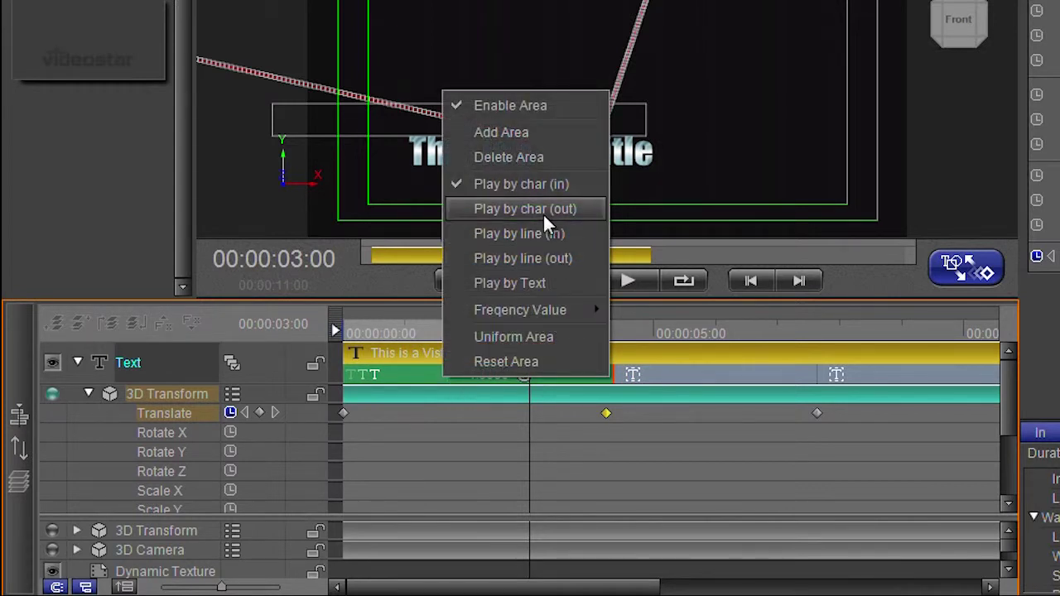
pyautogui.click(911, 381)
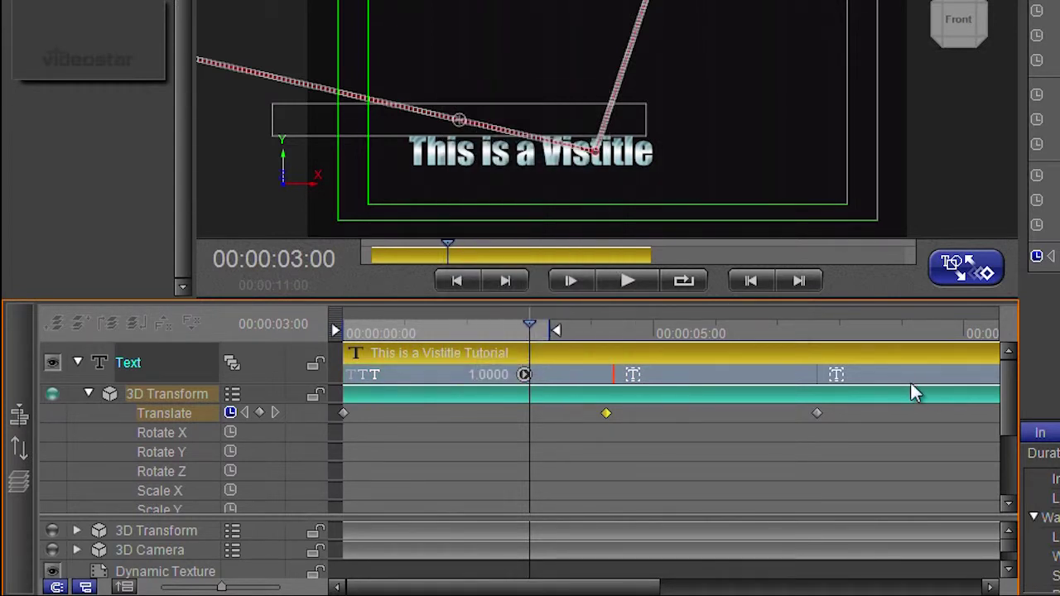
pyautogui.rightClick(907, 377)
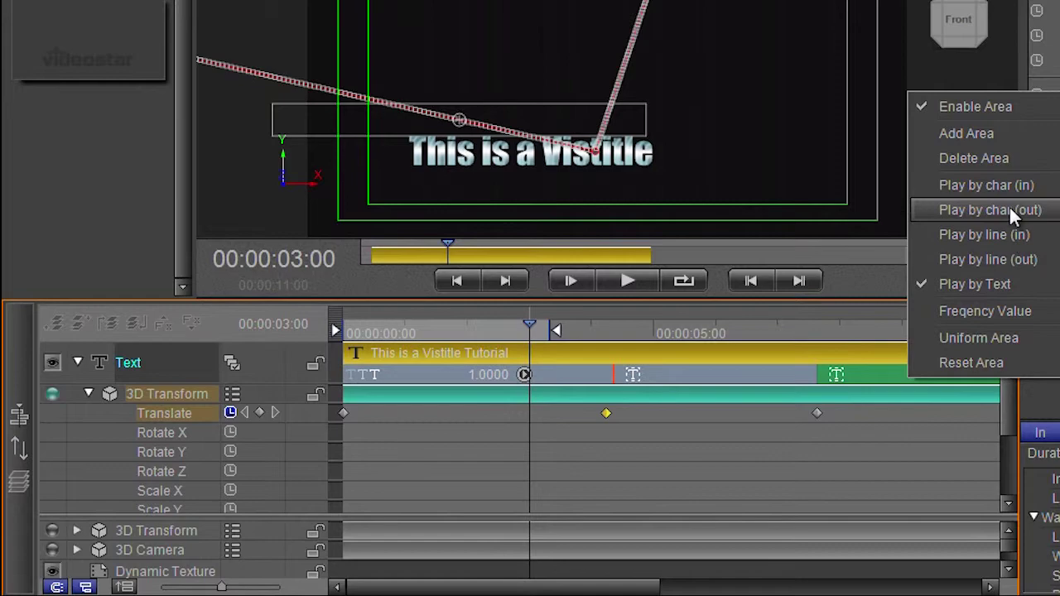
pyautogui.click(1009, 207)
pyautogui.moveTo(807, 331)
pyautogui.mouseDown()
pyautogui.moveTo(785, 324)
pyautogui.moveTo(807, 311)
pyautogui.mouseUp()
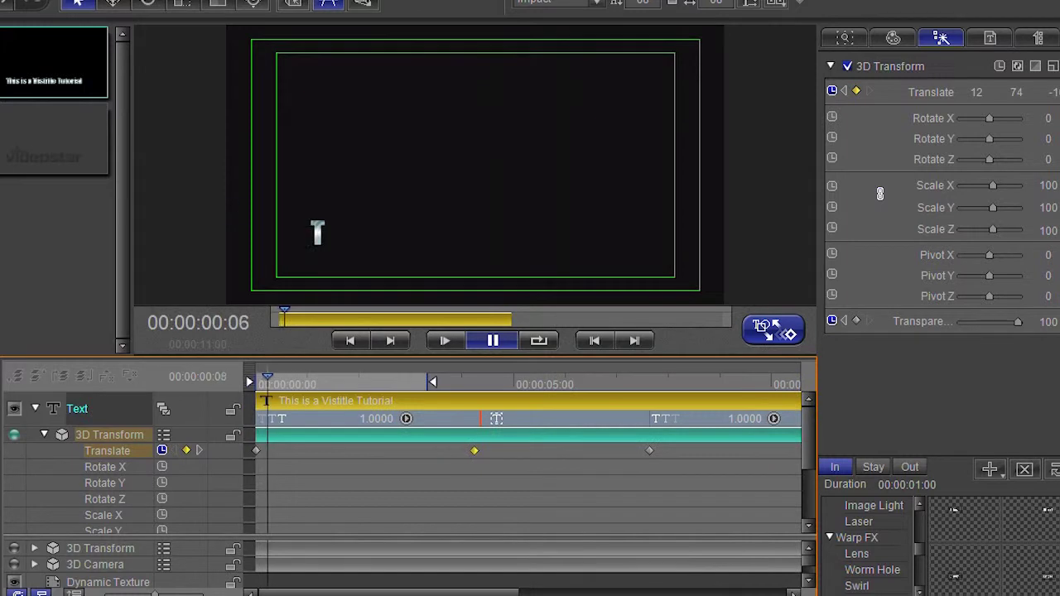
# - Preview the first area with frequency 0.2, then -0.5, and reopen its frequency choices
pyautogui.click(405, 418)
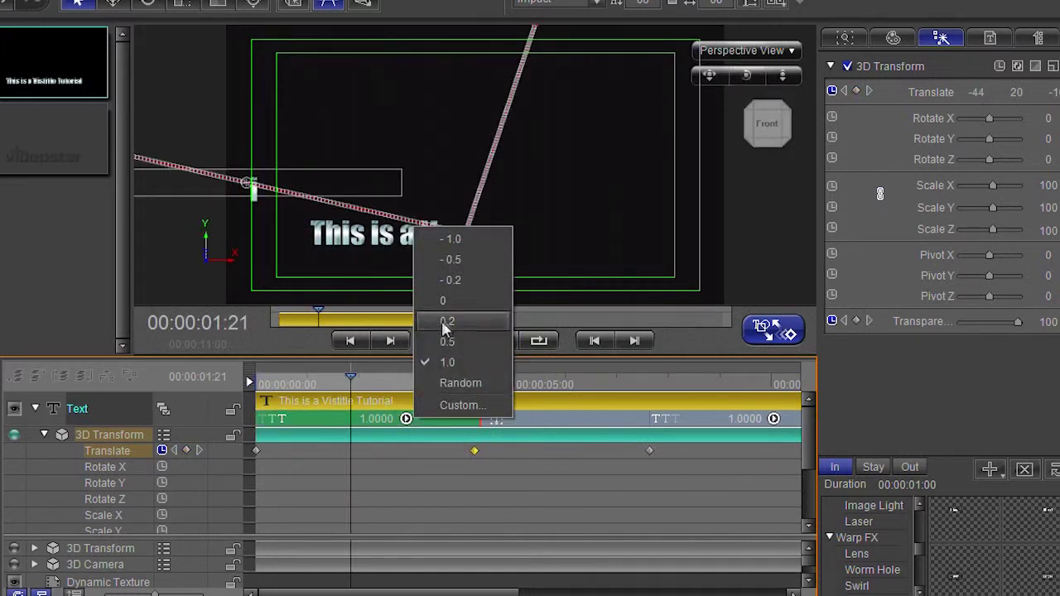
pyautogui.click(447, 324)
pyautogui.click(252, 383)
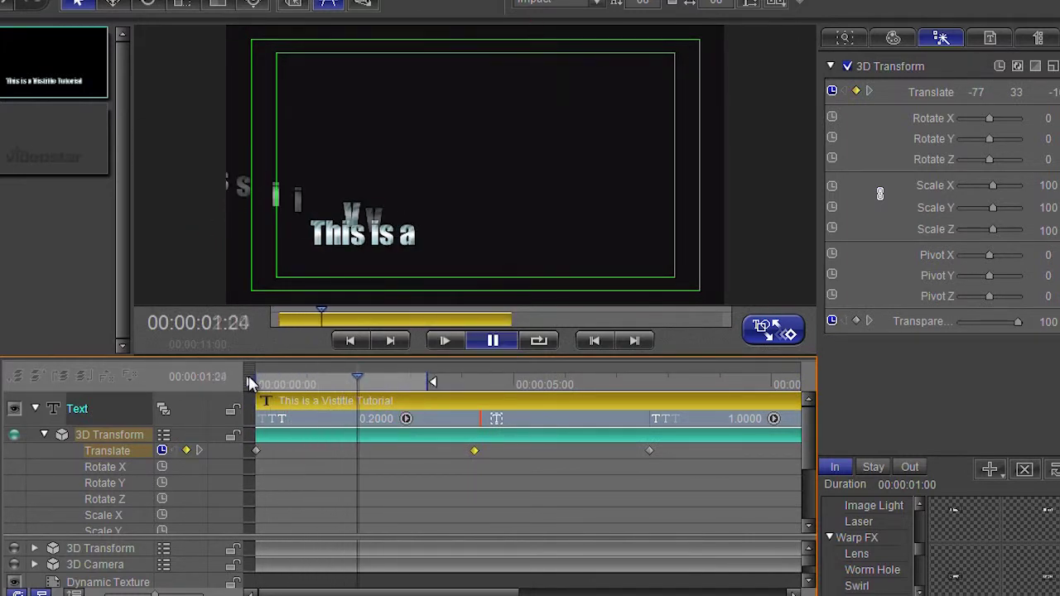
pyautogui.click(406, 418)
pyautogui.click(455, 258)
pyautogui.click(250, 383)
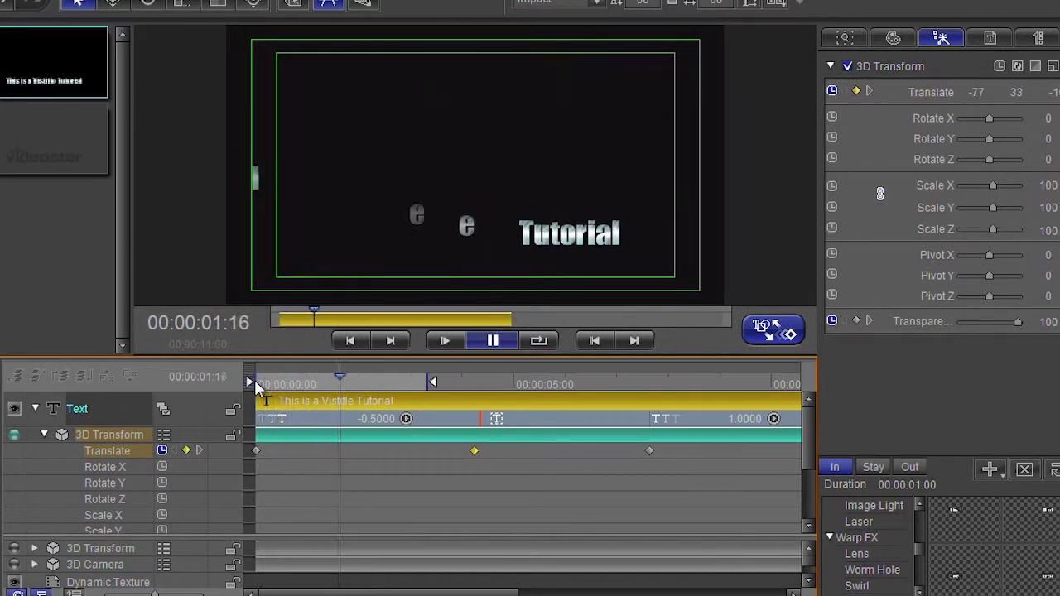
pyautogui.click(406, 418)
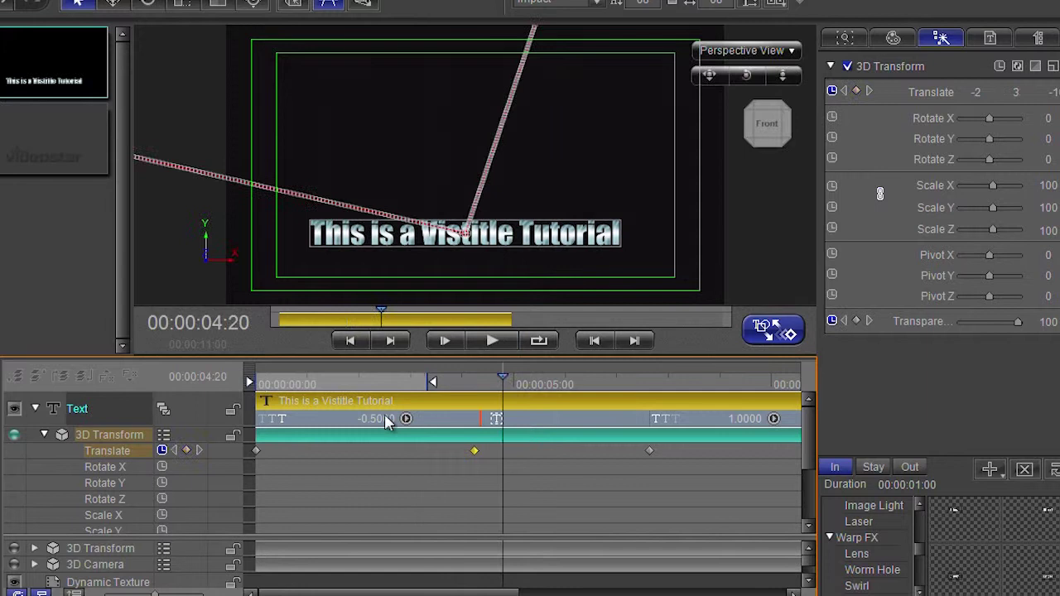
# - Cancel the custom frequency settings, preview Random order, then set the frequency to 0.2
pyautogui.click(462, 406)
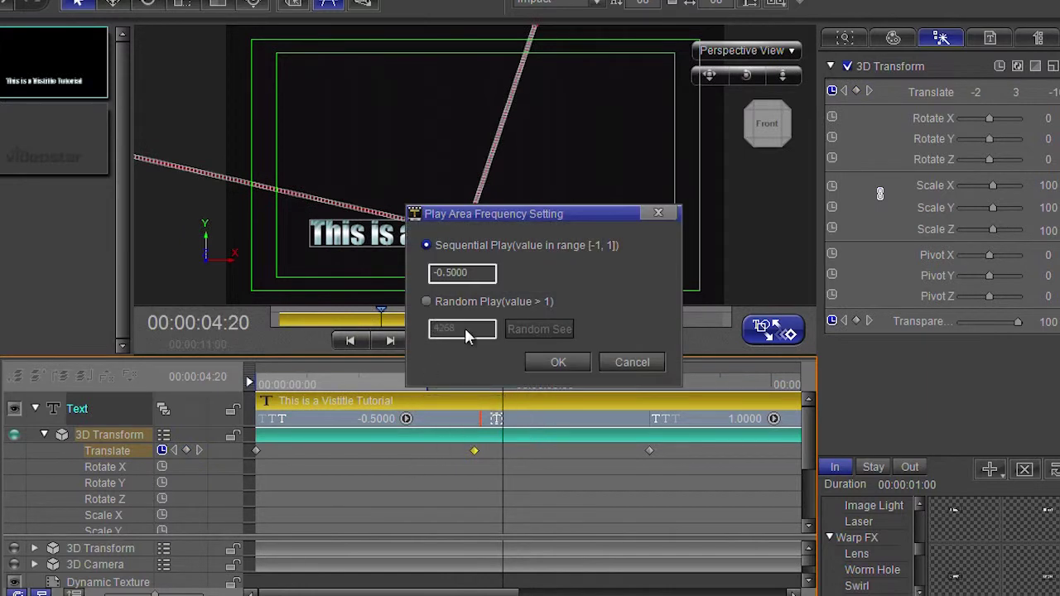
pyautogui.click(631, 363)
pyautogui.click(405, 420)
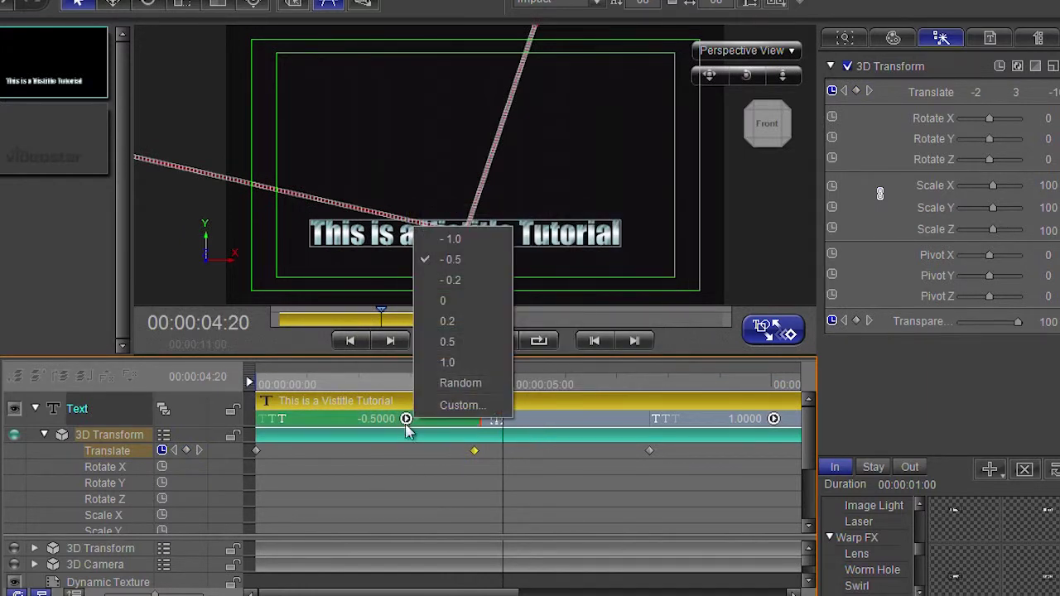
pyautogui.click(454, 383)
pyautogui.click(265, 386)
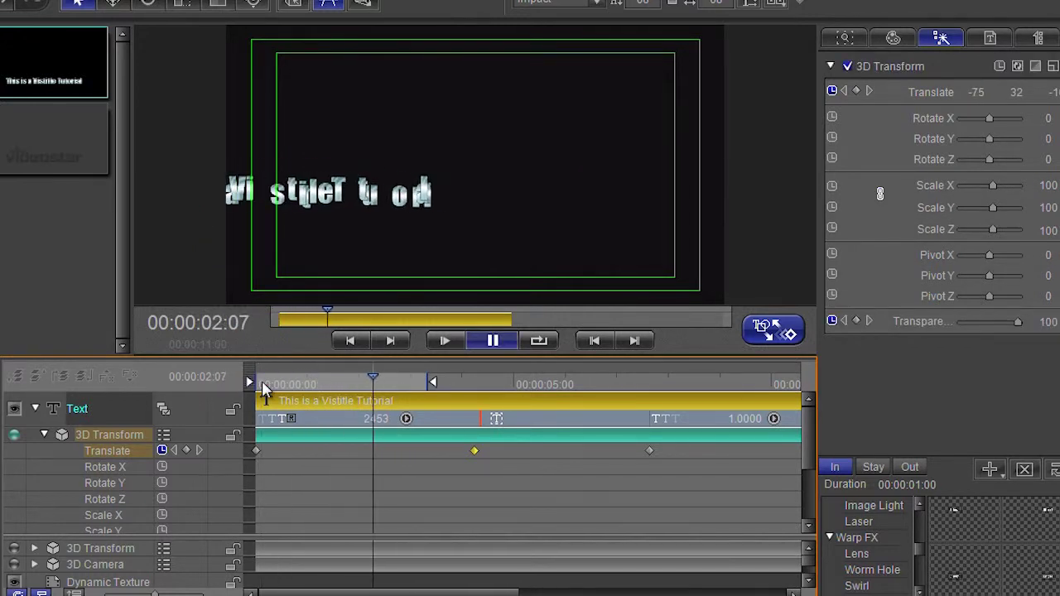
pyautogui.click(320, 422)
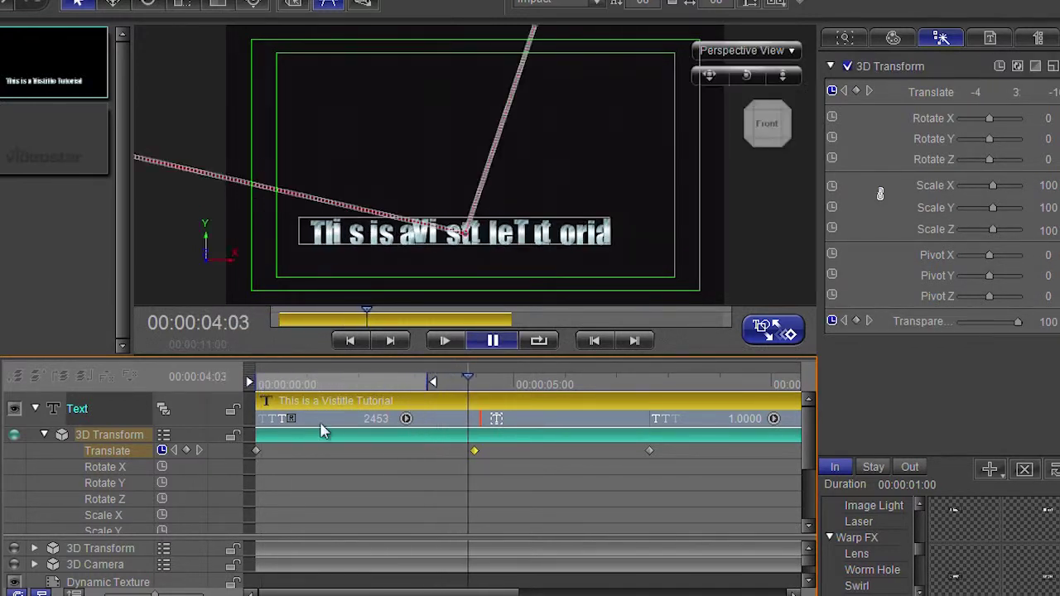
pyautogui.click(405, 419)
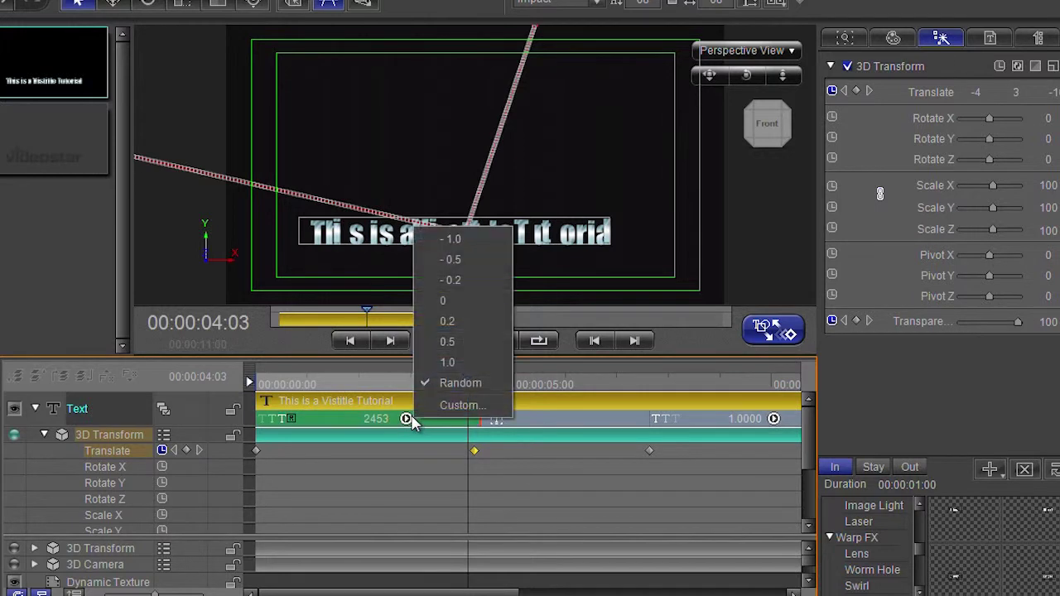
pyautogui.click(456, 320)
# - Turn off the text's Translate animation and preview the type-on and letter-by-letter exit
pyautogui.click(261, 386)
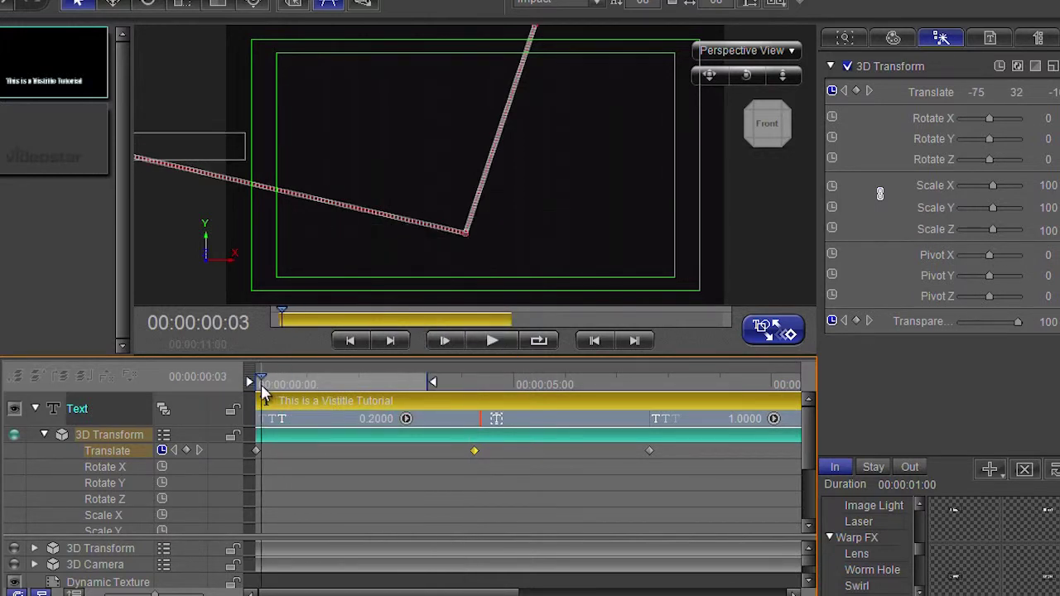
pyautogui.press('space')
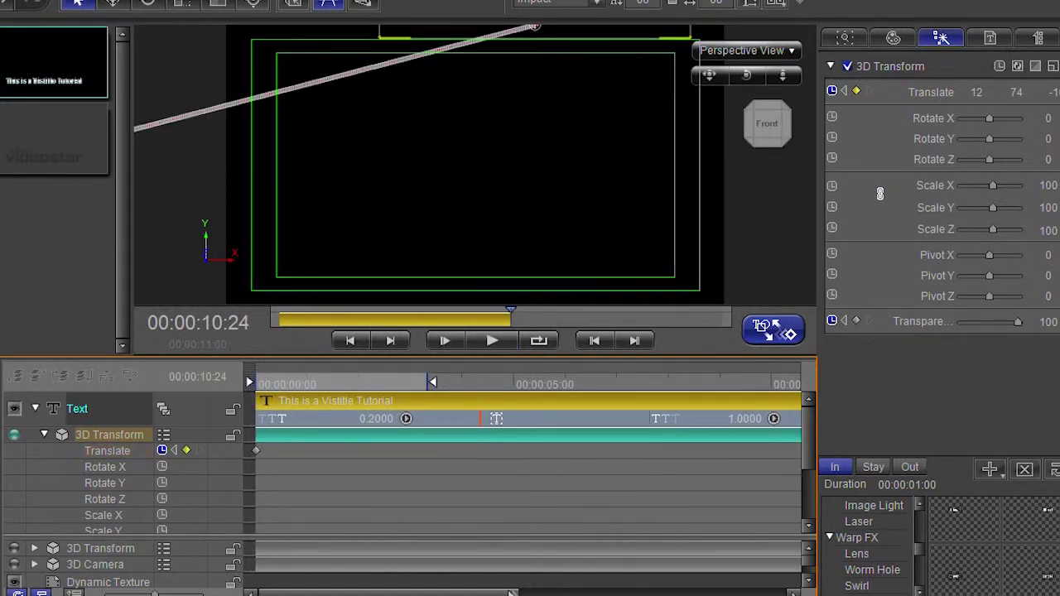
pyautogui.click(162, 450)
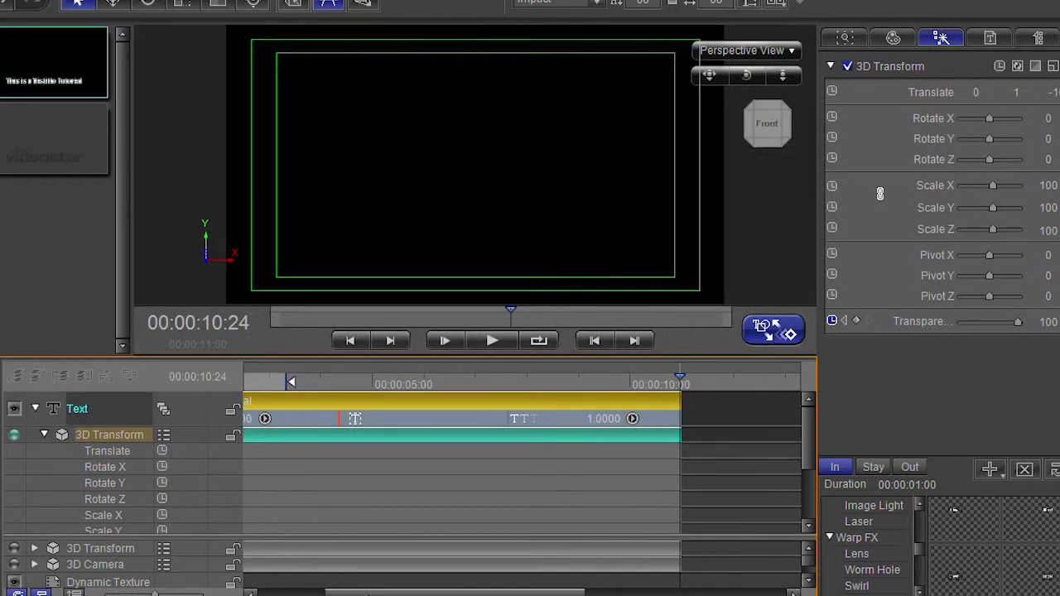
pyautogui.moveTo(341, 593); pyautogui.dragTo(245, 589)
pyautogui.click(241, 379)
pyautogui.press('space')
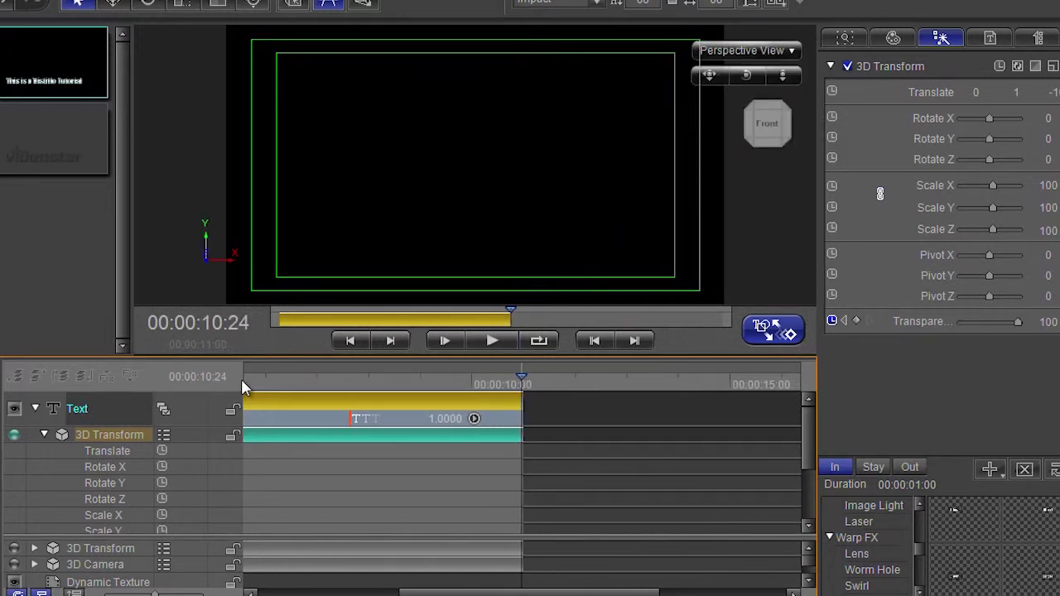
pyautogui.press('Home')
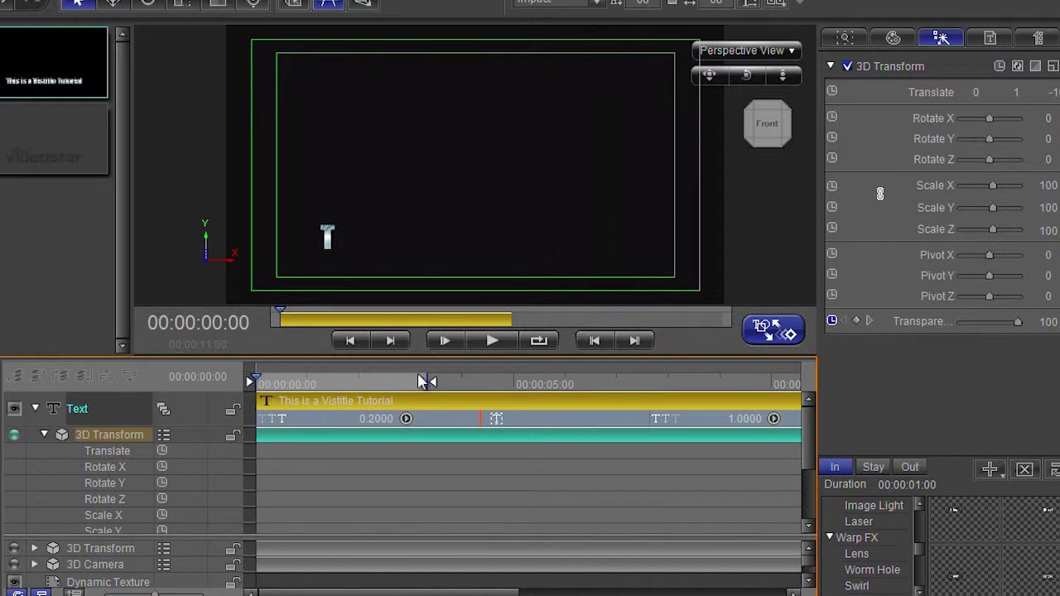
pyautogui.click(407, 420)
pyautogui.rightClick(350, 418)
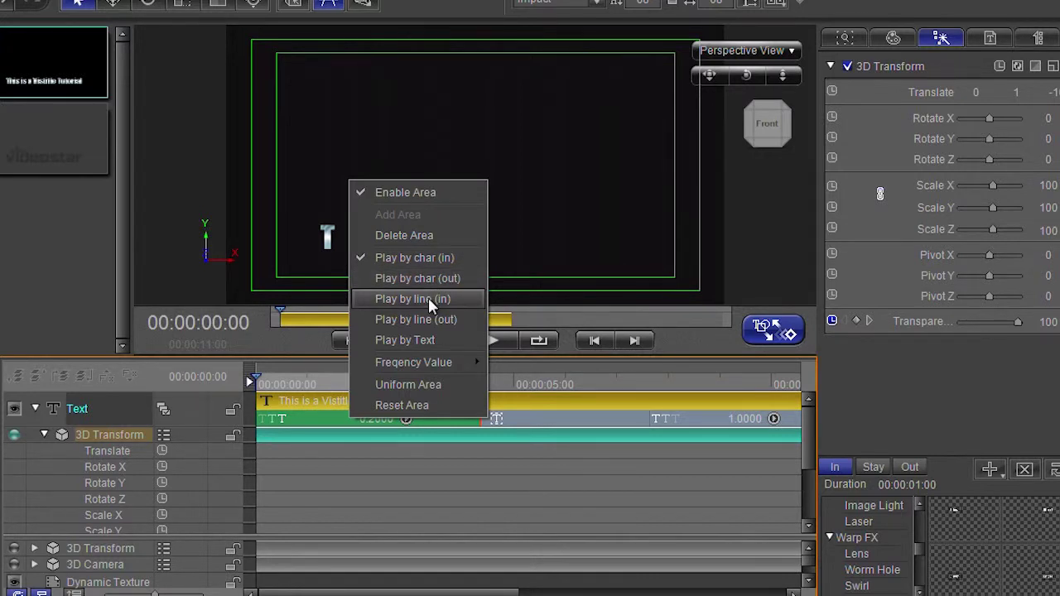
pyautogui.click(332, 238)
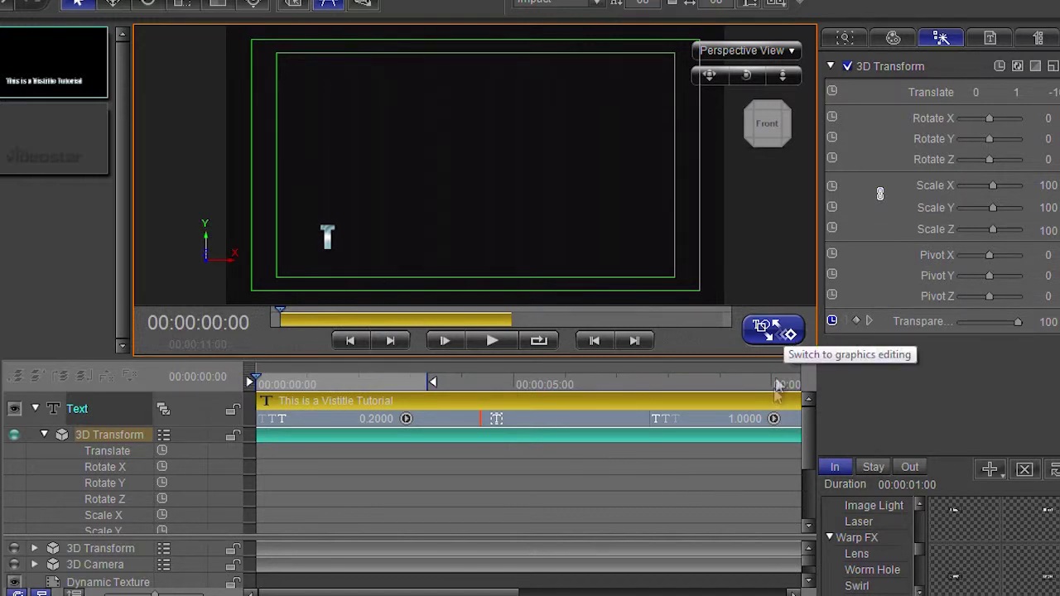
# - In graphics editing, break the title so each word sits on its own line
pyautogui.click(773, 335)
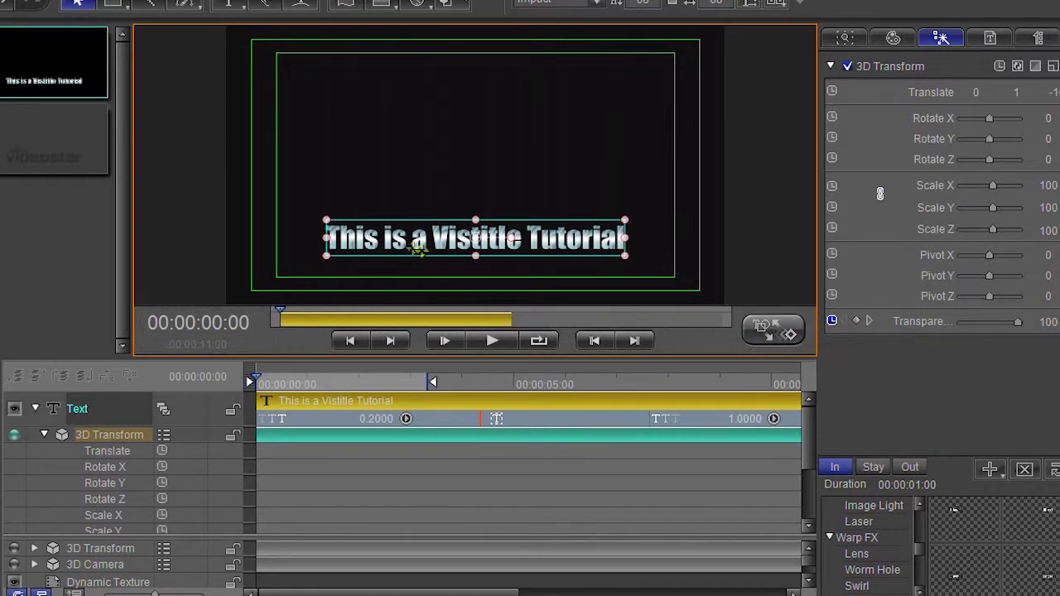
pyautogui.doubleClick(386, 238)
pyautogui.press('Return')
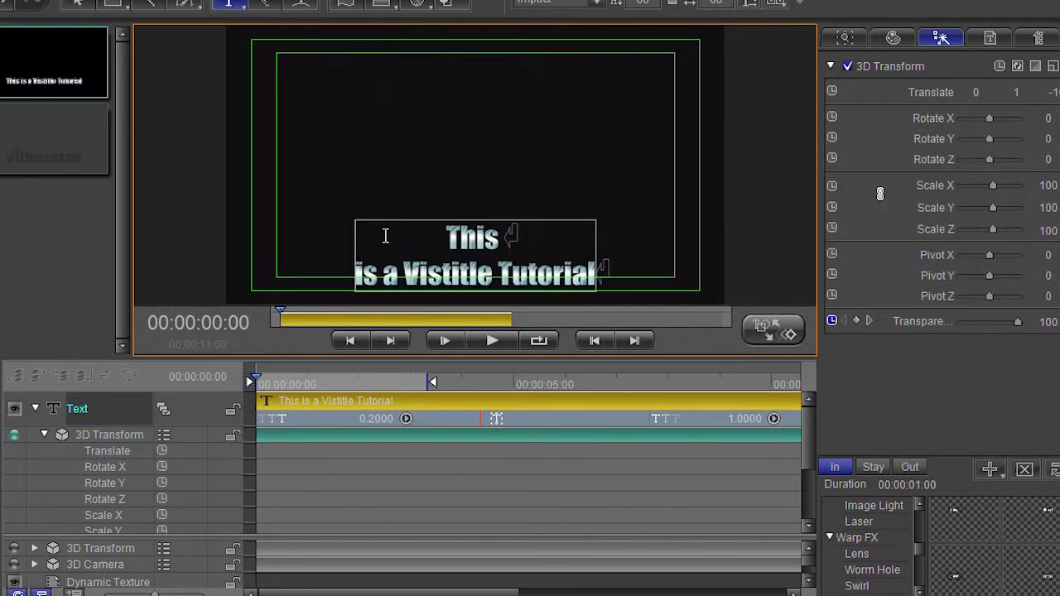
pyautogui.press('Right')
pyautogui.press('Right')
pyautogui.press('Right')
pyautogui.press('Return')
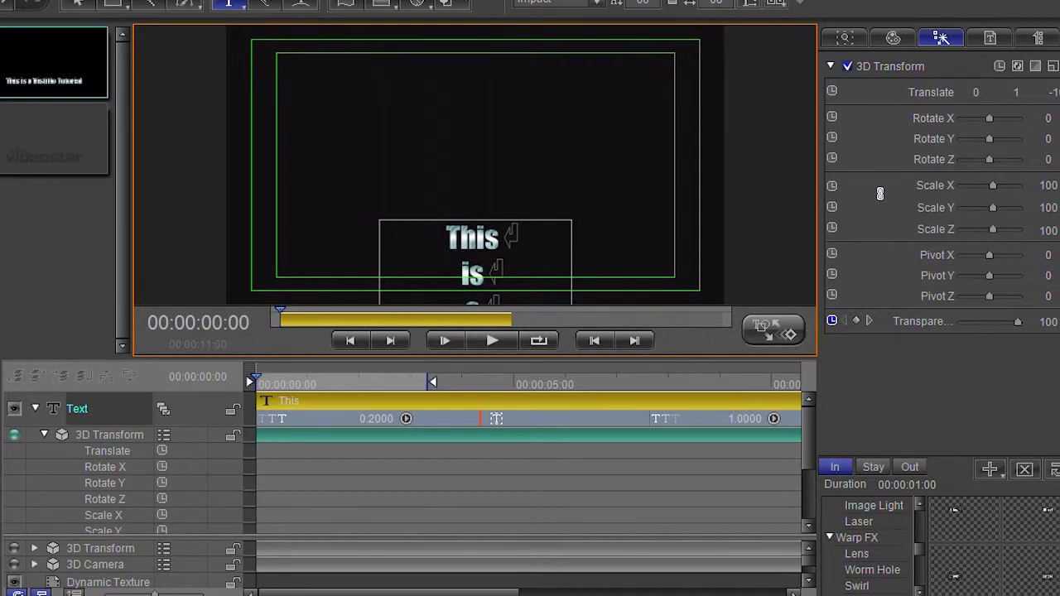
pyautogui.click(786, 336)
# - Set the first play area to Play by line (in) and preview it
pyautogui.rightClick(324, 417)
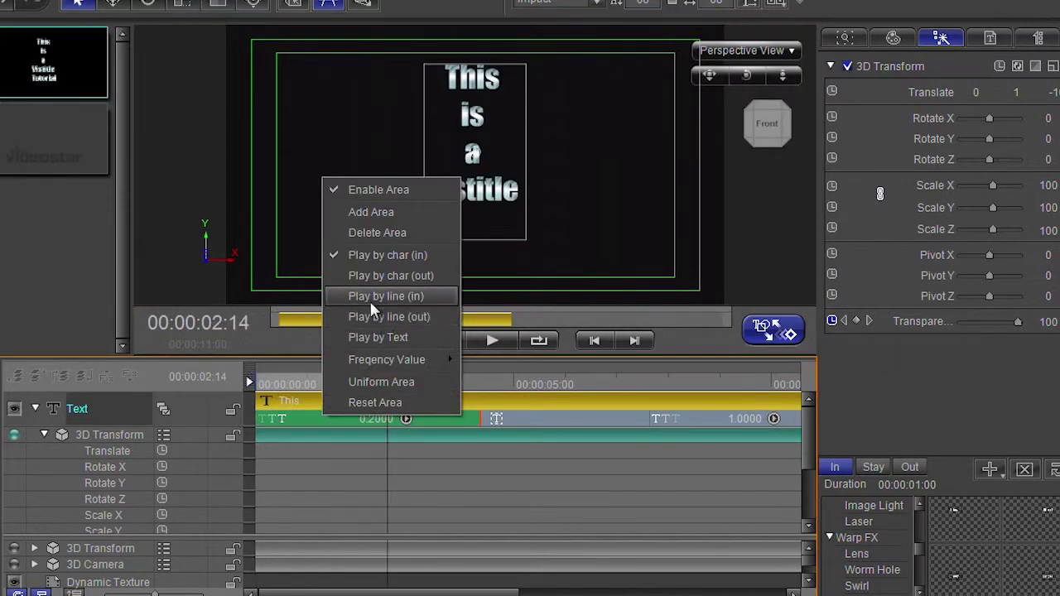
pyautogui.click(369, 296)
pyautogui.press('space')
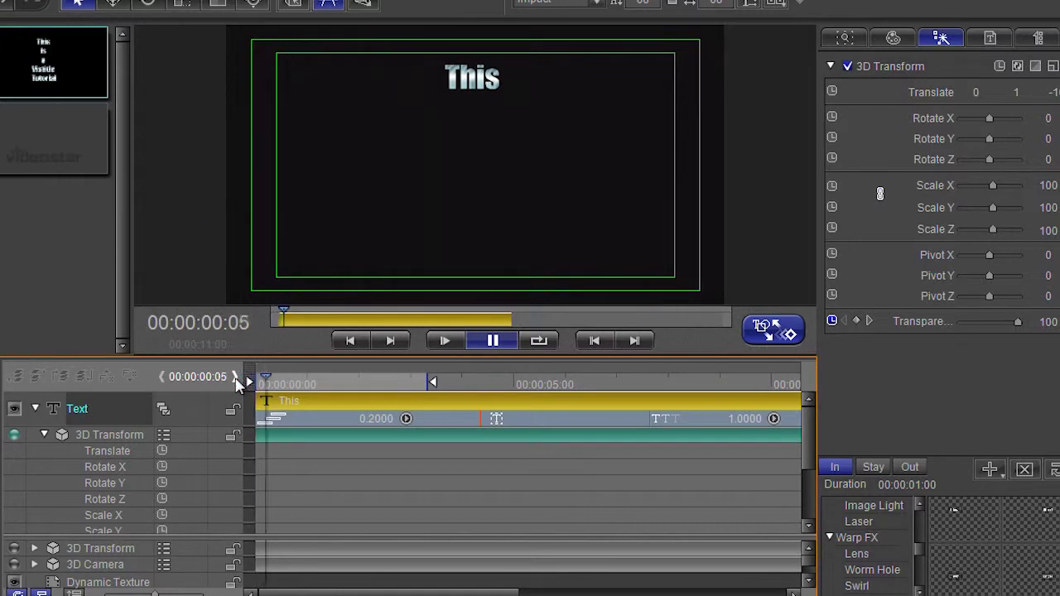